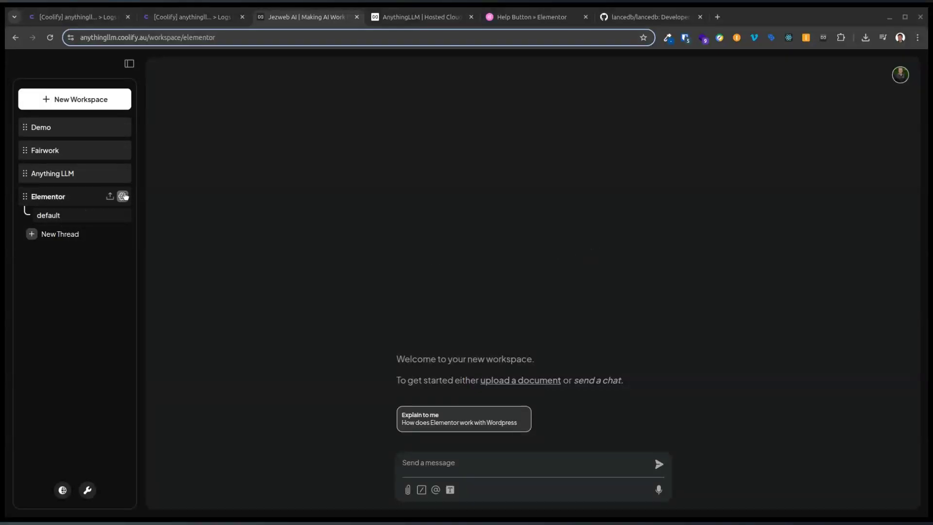
Open the Elementor workspace's My Documents manager from its settings; it is still empty
left_click(123, 196)
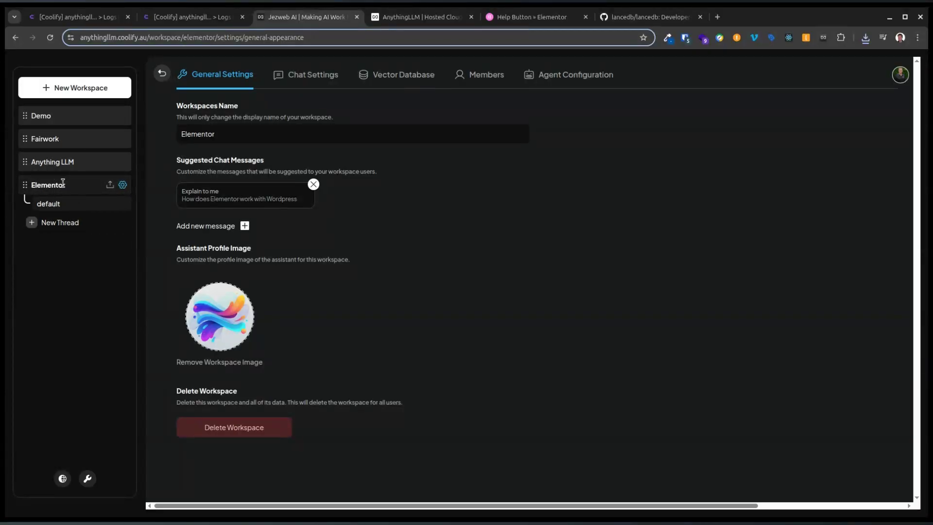
left_click(110, 184)
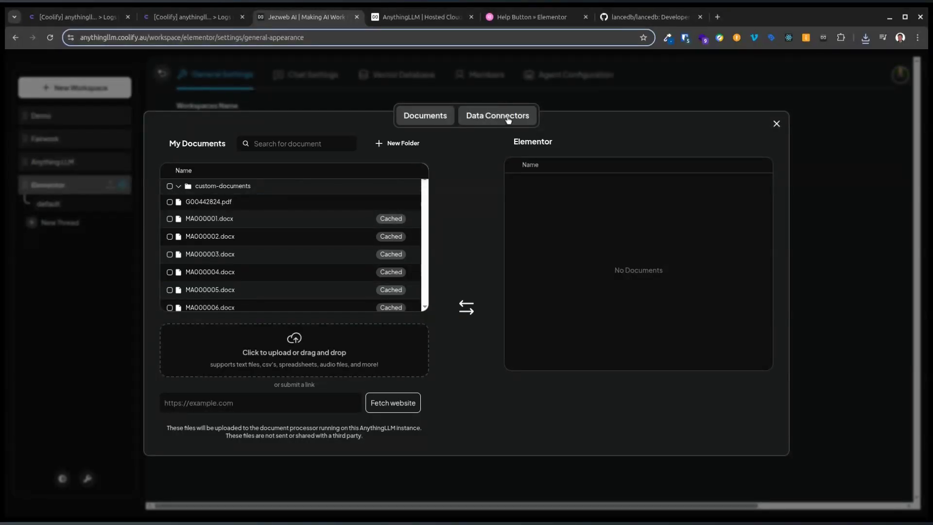
Choose the Bulk Link Scraper connector and paste the Elementor customize-your-website help URL
left_click(507, 117)
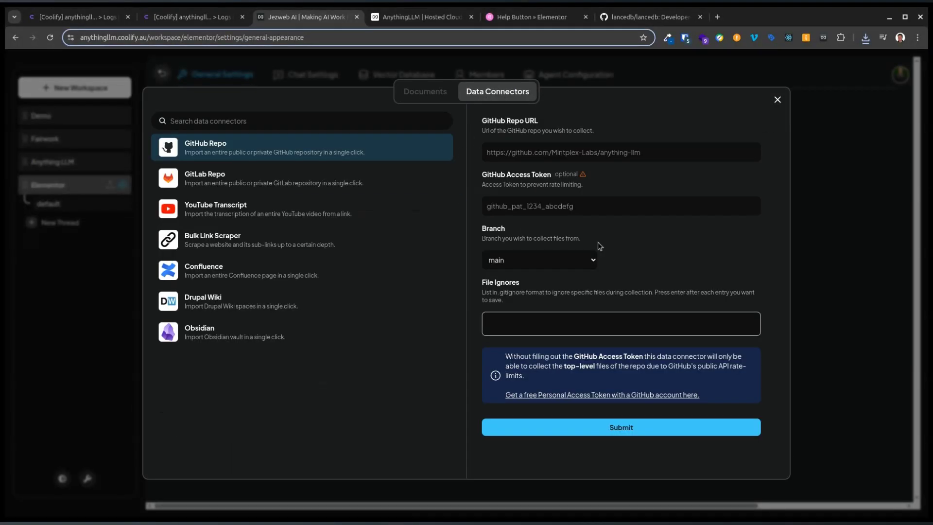
left_click(269, 252)
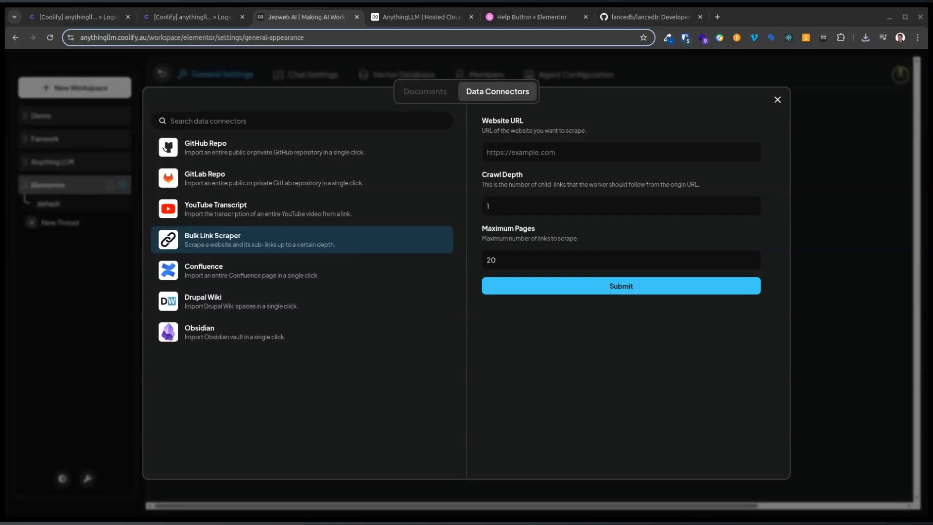
left_click(521, 149)
type("https://elementor.com/help/customize-your-website/")
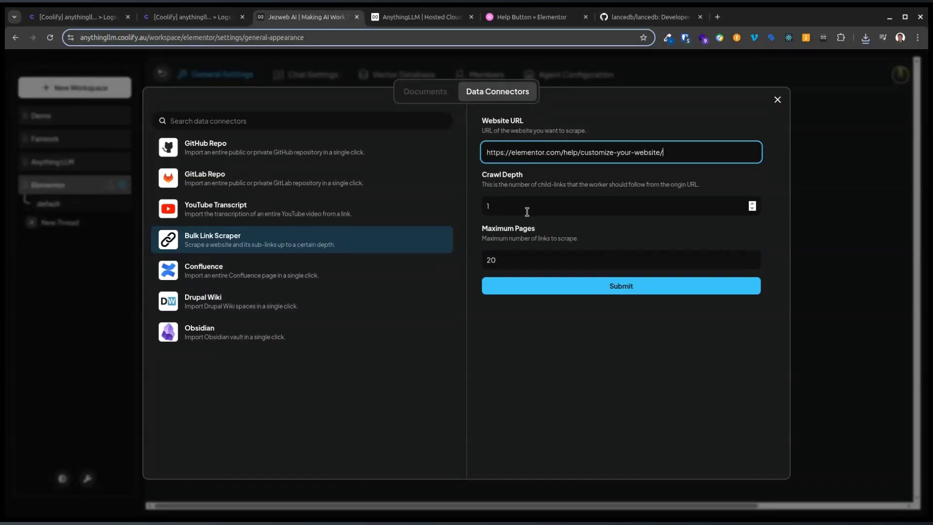
Select the current crawl depth value, then view the Elementor 'Customize your website' help page
left_click(545, 203)
key("ctrl+a")
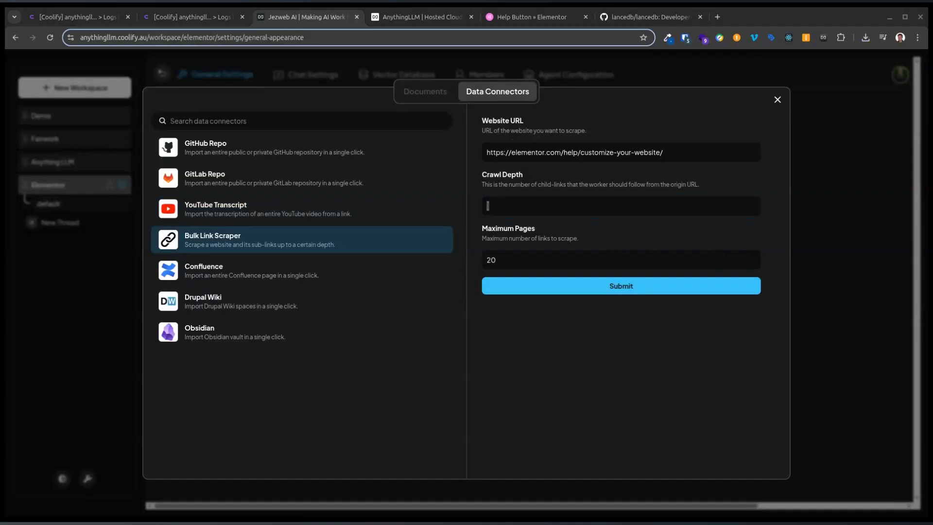
left_click(532, 17)
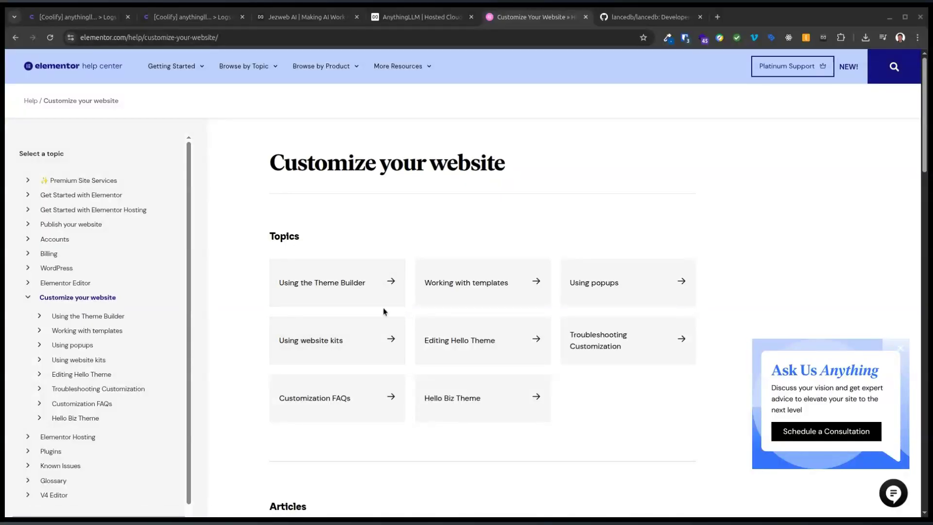
Browse the 'Customize your website' page and open the 'Undefined' error while loading templates article
scroll(384, 311, "down", 6)
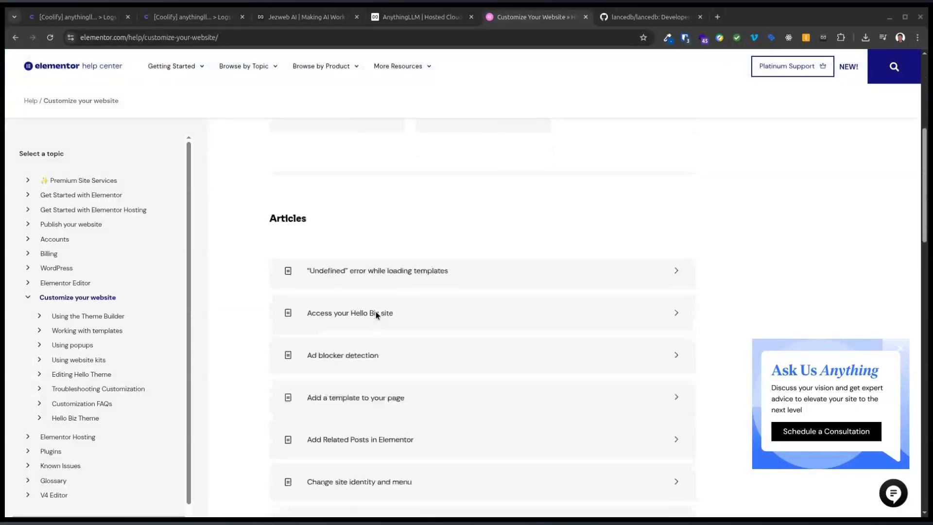
scroll(376, 313, "up", 5)
scroll(311, 231, "down", 4)
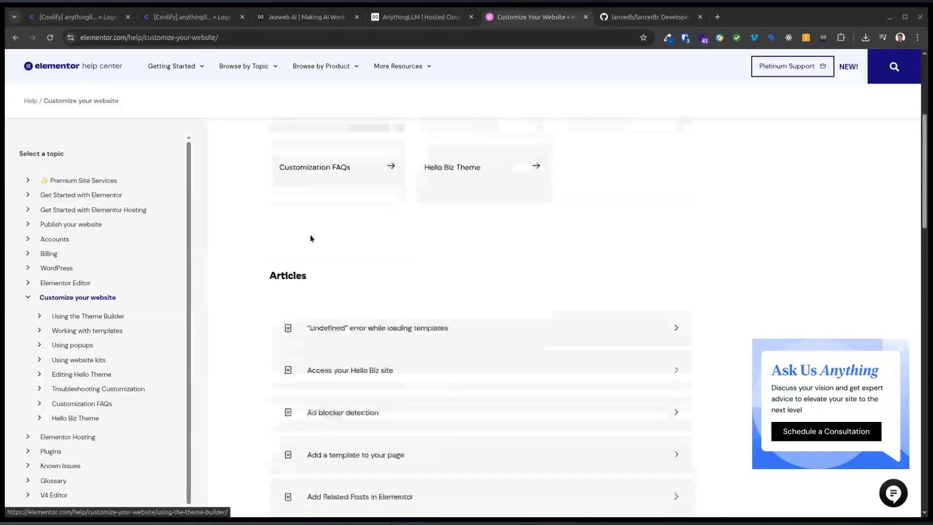
left_click(351, 332)
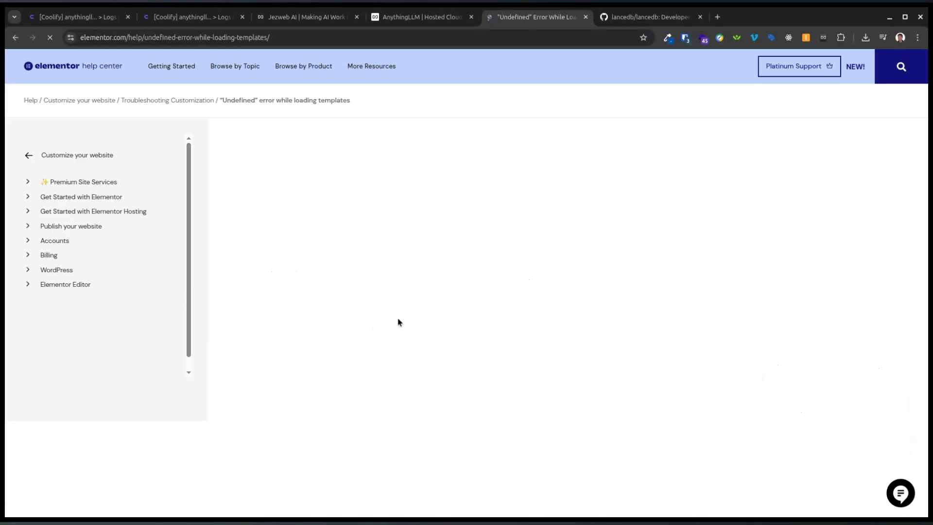
Skim that article, go back, and open a Customization FAQs article about copying elements between sites
scroll(391, 320, "down", 8)
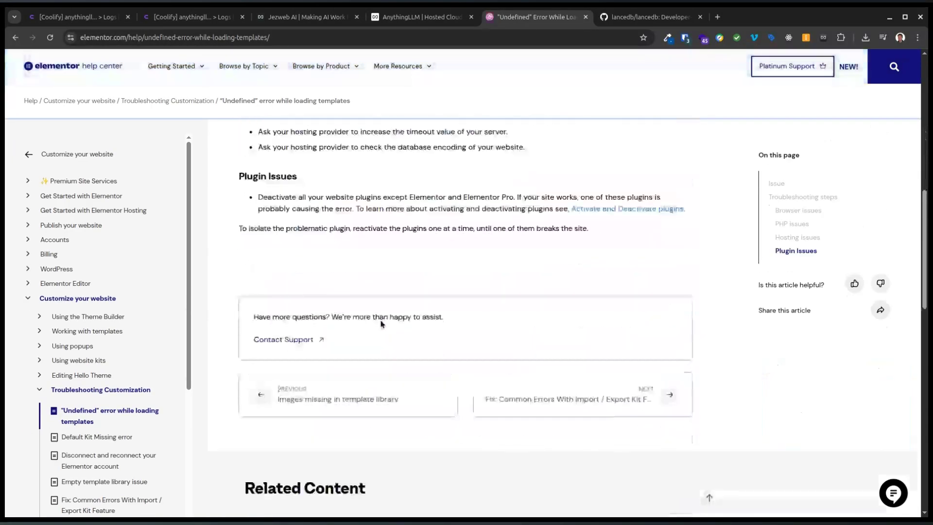
scroll(381, 322, "down", 3)
scroll(381, 322, "up", 7)
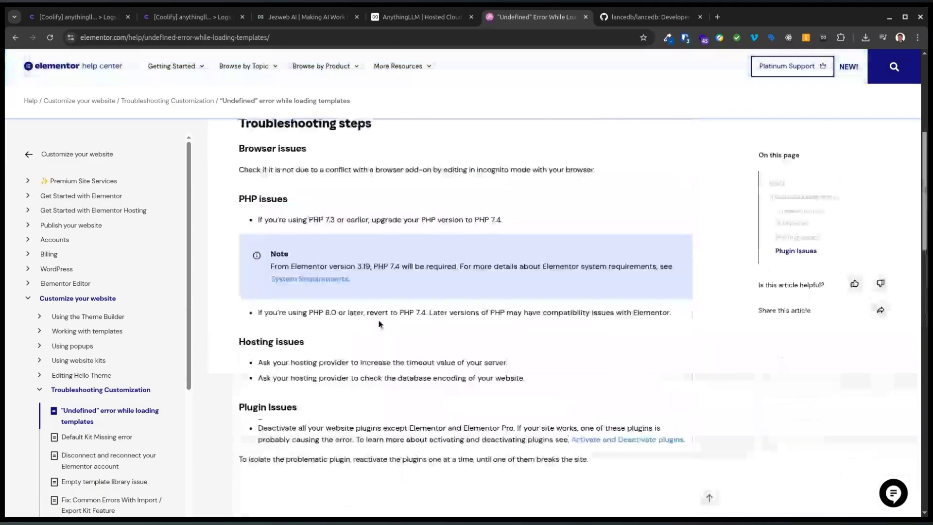
left_click(14, 38)
left_click(365, 160)
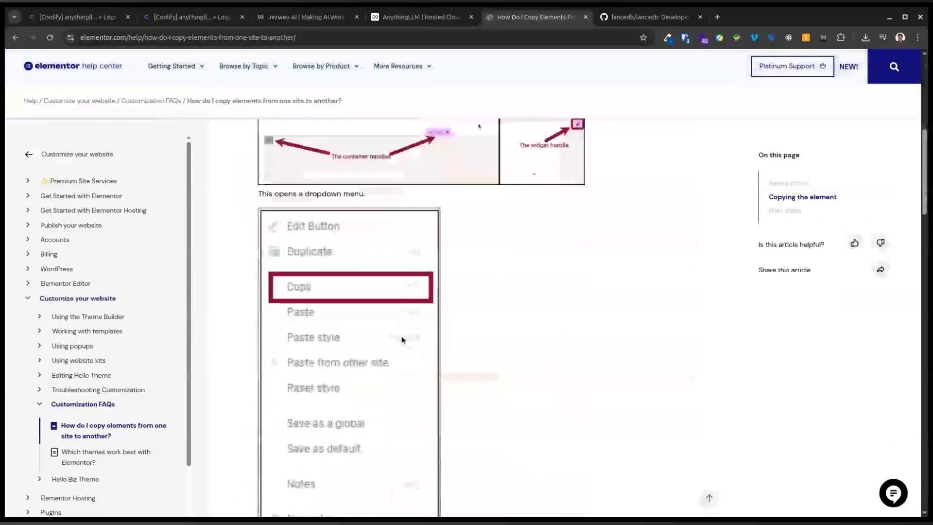
scroll(403, 340, "down", 10)
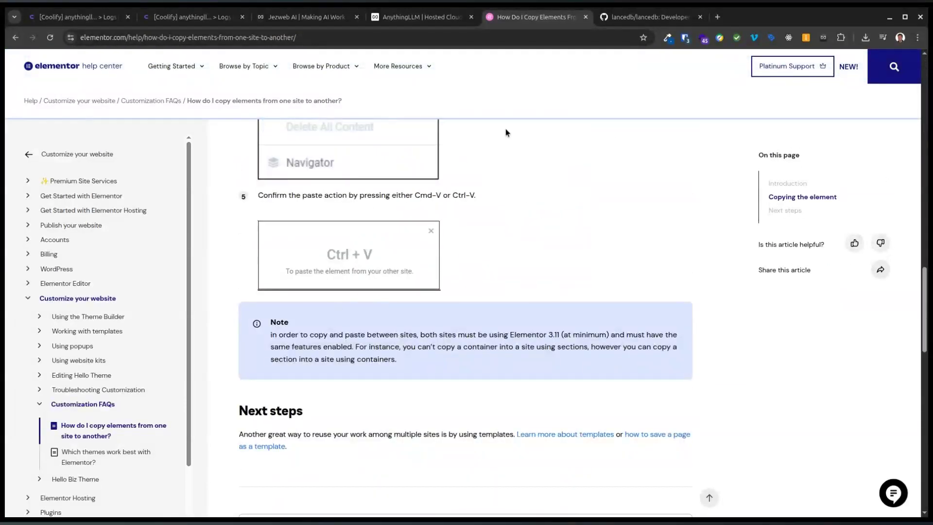
Submit the scrape with Crawl Depth 2 and Maximum Pages 200, then follow progress in Coolify logs
left_click(292, 17)
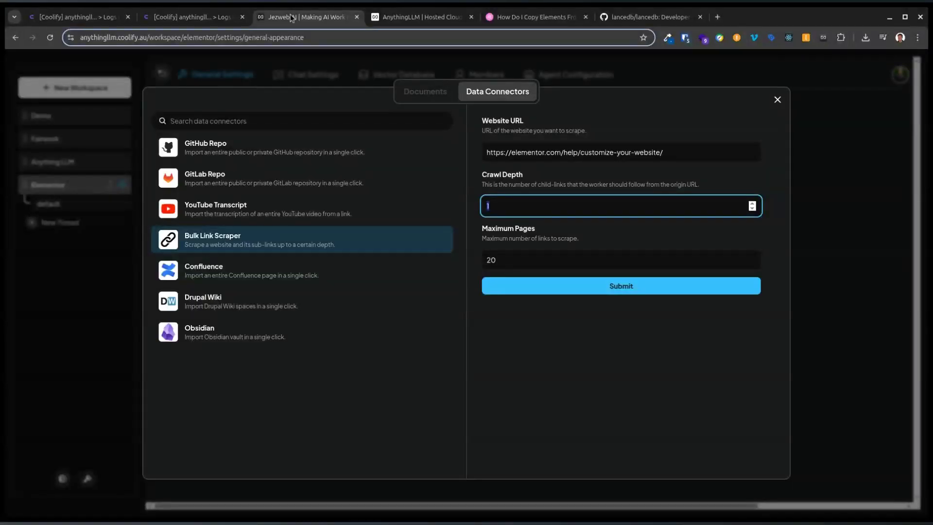
triple_click(543, 153)
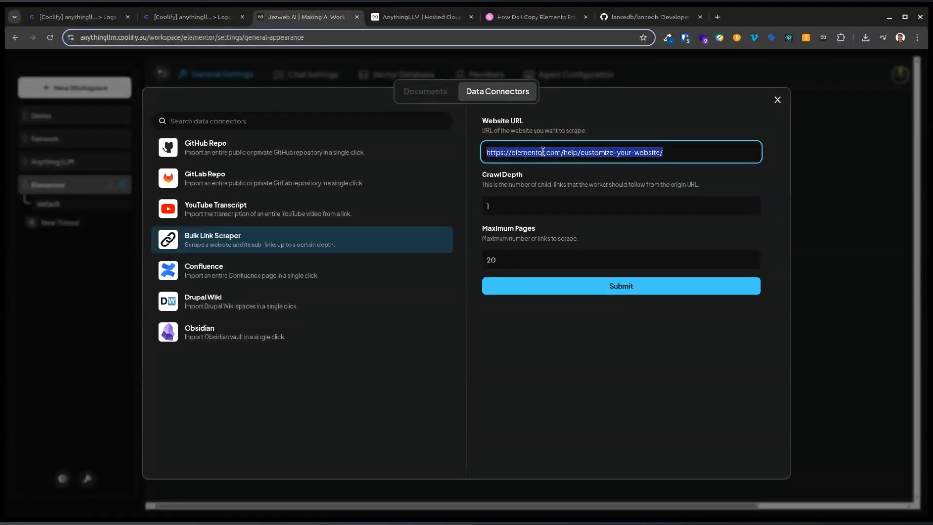
key("Tab")
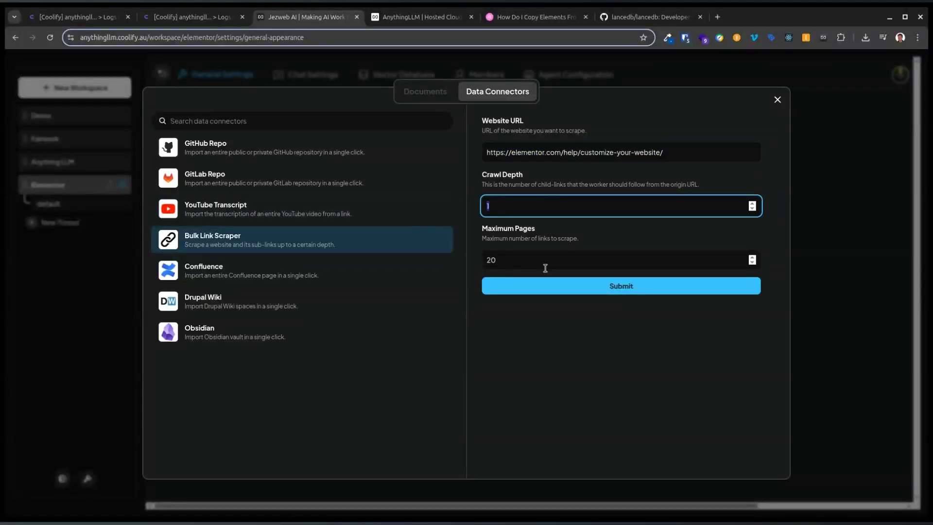
type("2")
left_click(534, 258)
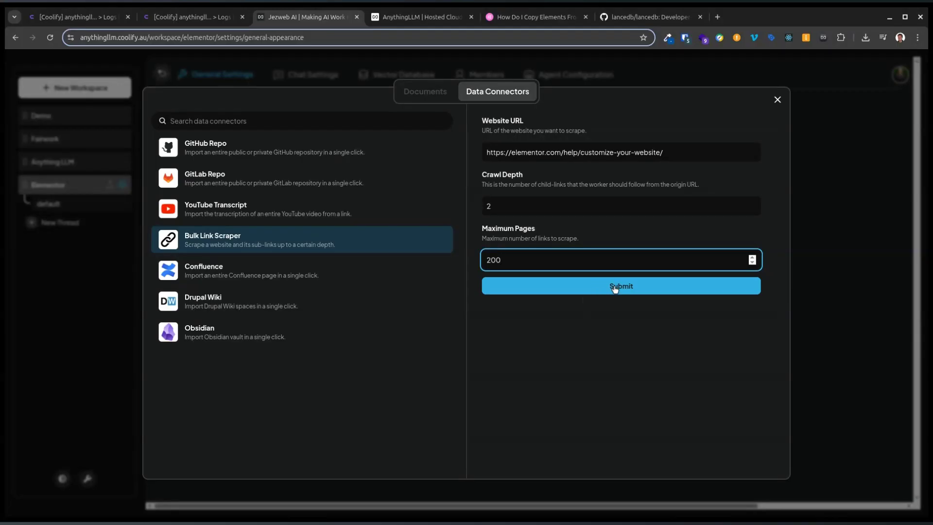
left_click(615, 287)
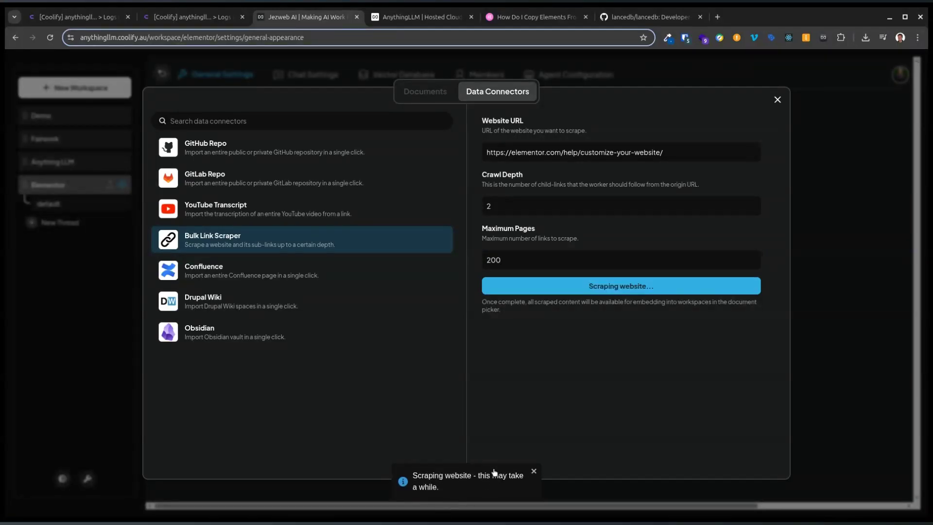
left_click(190, 17)
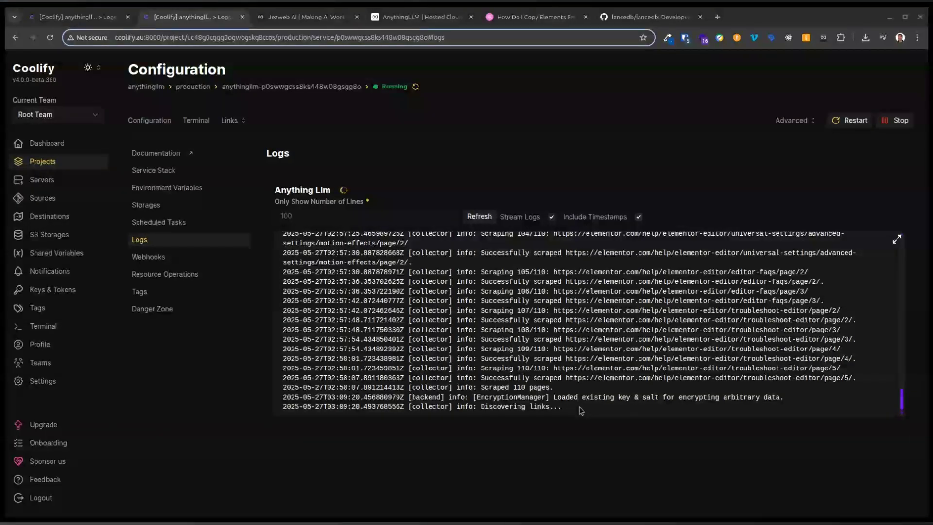
left_click_drag(718, 368, 375, 292)
left_click(605, 343)
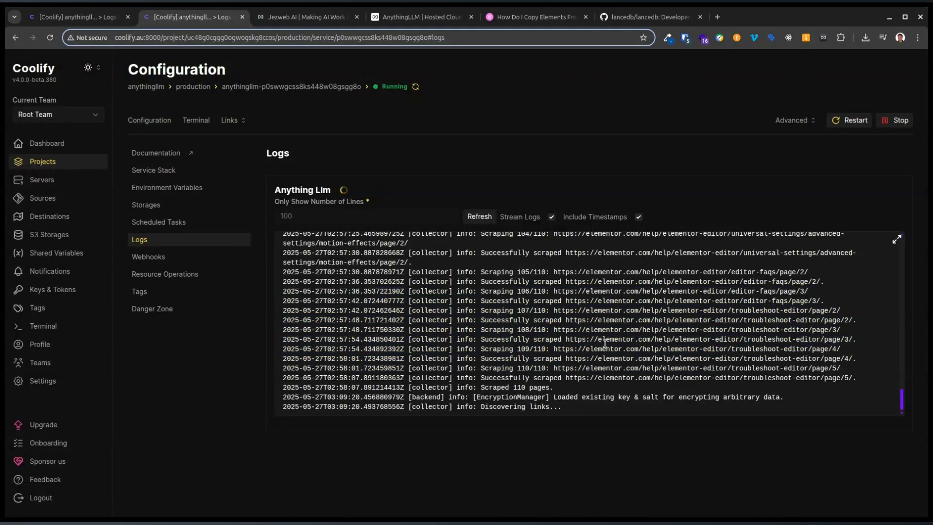
Scroll through the lancedb/lancedb README on GitHub and back up to the top
left_click(639, 19)
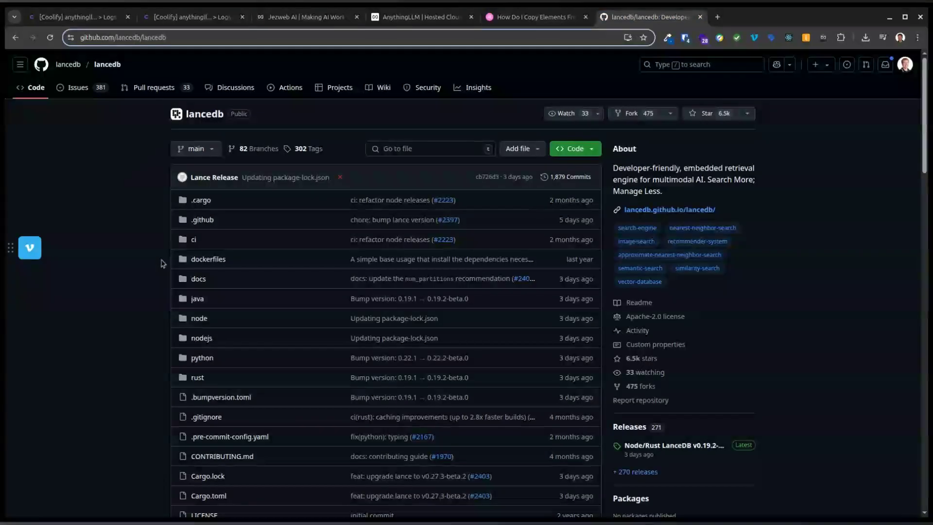
scroll(162, 263, "down", 9)
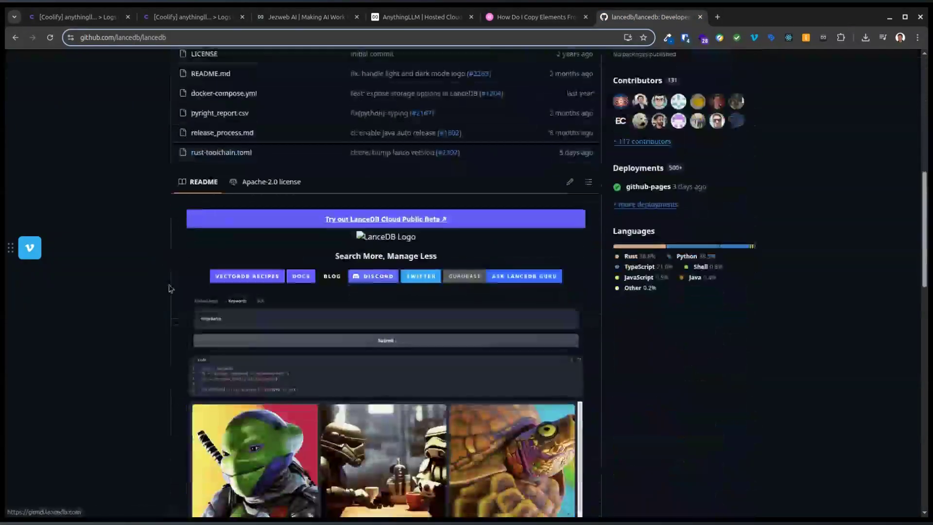
scroll(169, 291, "down", 10)
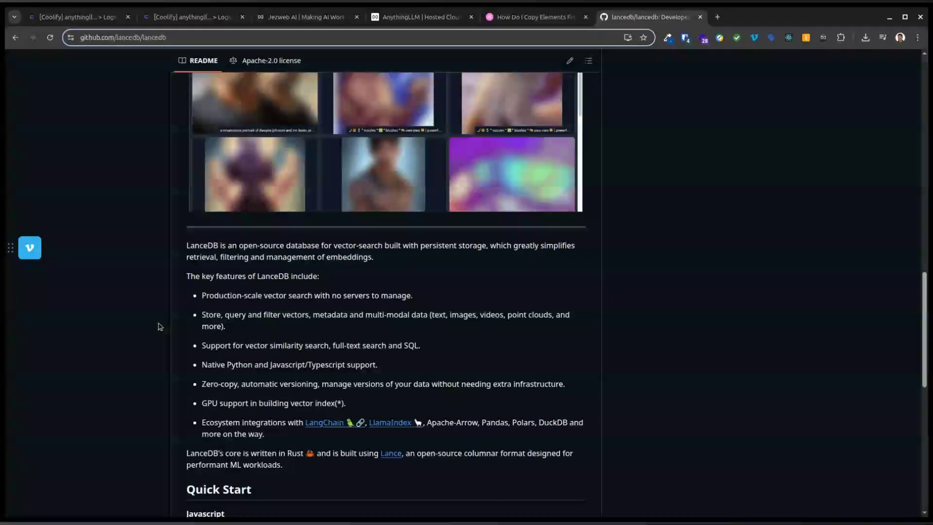
scroll(150, 385, "down", 5)
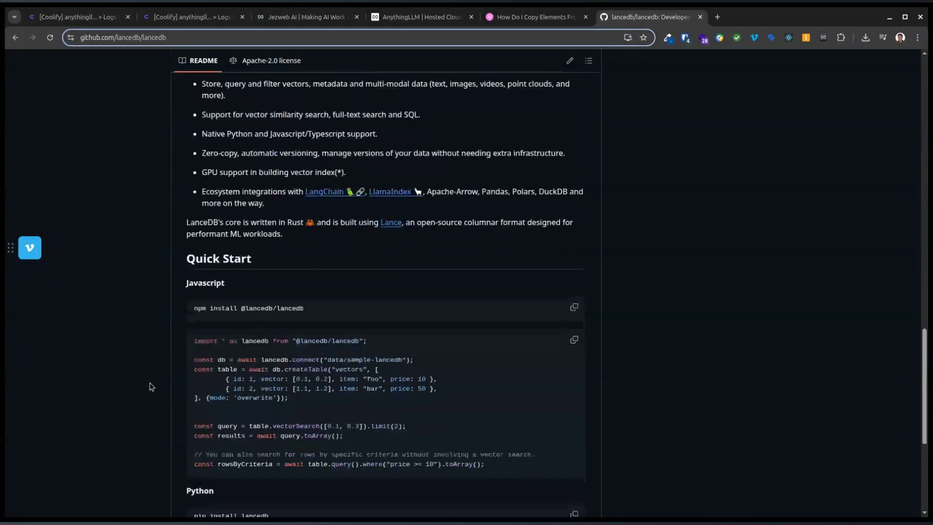
scroll(150, 383, "up", 15)
scroll(151, 377, "up", 6)
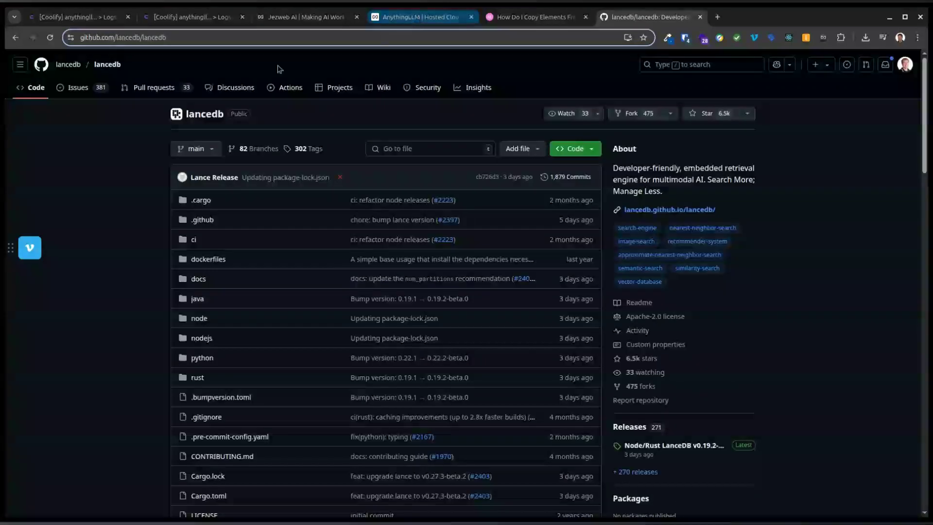
Switch back to the Coolify AnythingLLM logs, still ending at 'Discovering links...'
left_click(286, 18)
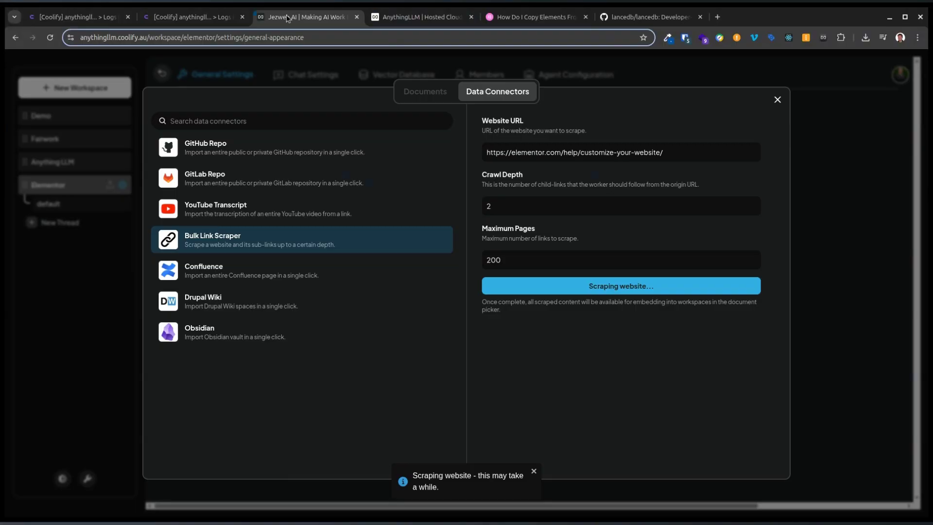
left_click(214, 14)
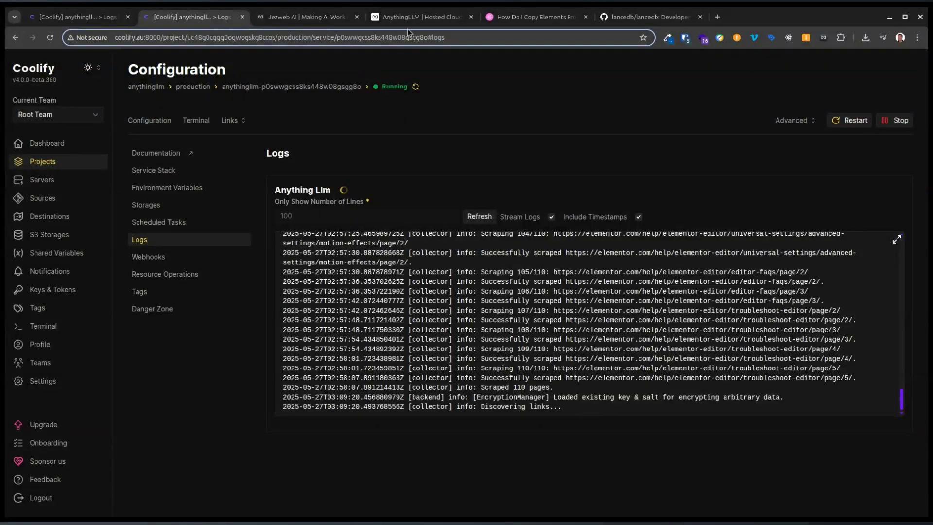
Scroll through the Basic, Pro and Enterprise cloud pricing plans, then return to the running scraper
left_click(422, 17)
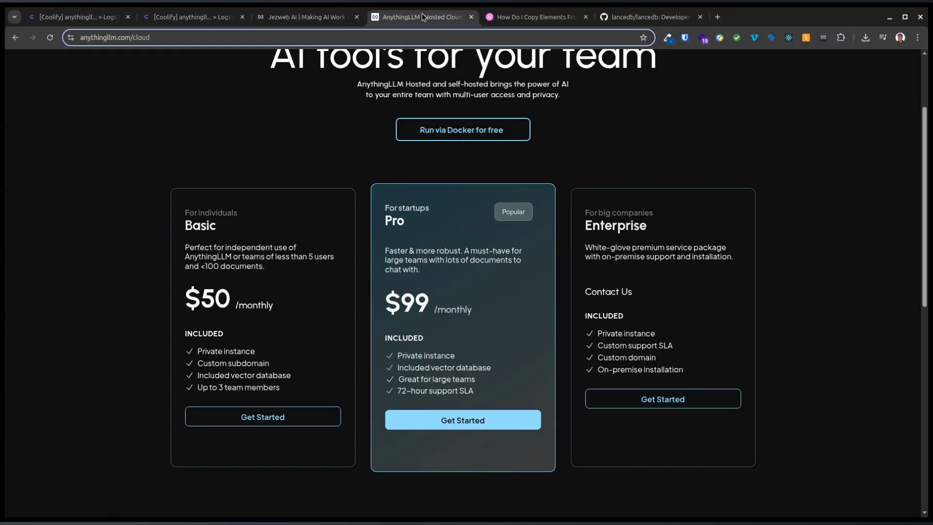
scroll(476, 301, "up", 3)
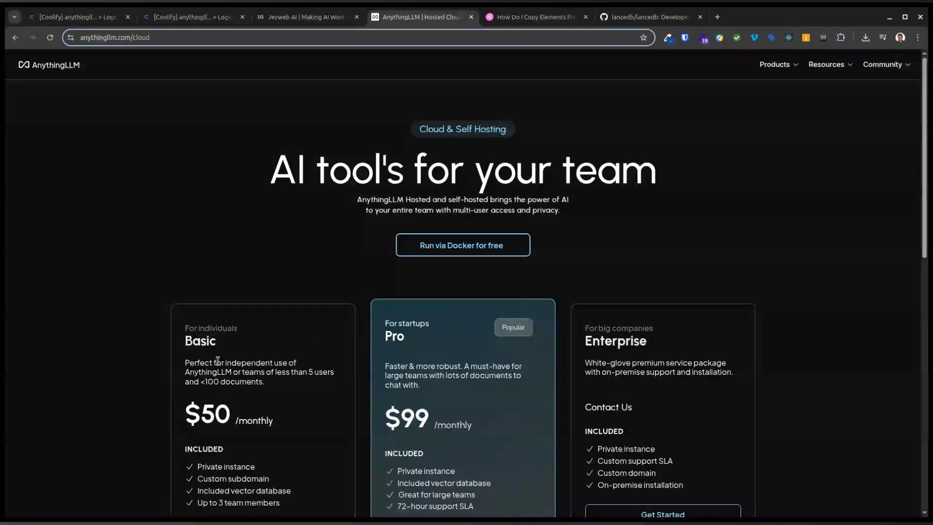
scroll(219, 349, "down", 3)
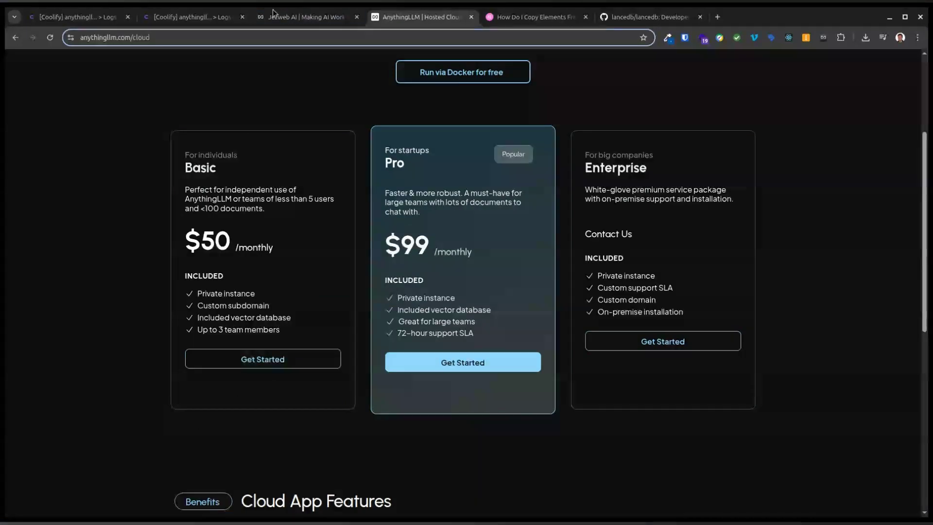
mouse_move(296, 19)
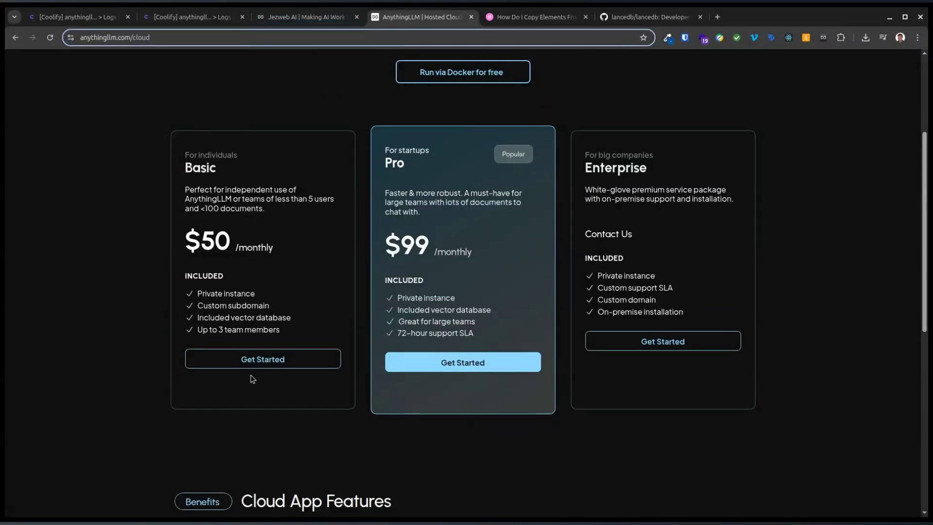
left_click(293, 18)
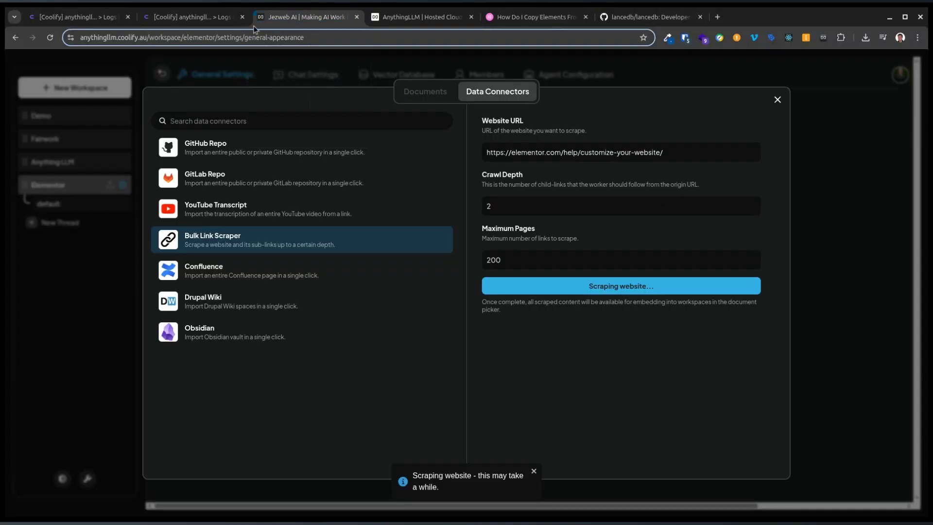
Watch the Coolify AnythingLLM logs as the second batch of Elementor pages reaches 17 of 24
left_click(192, 18)
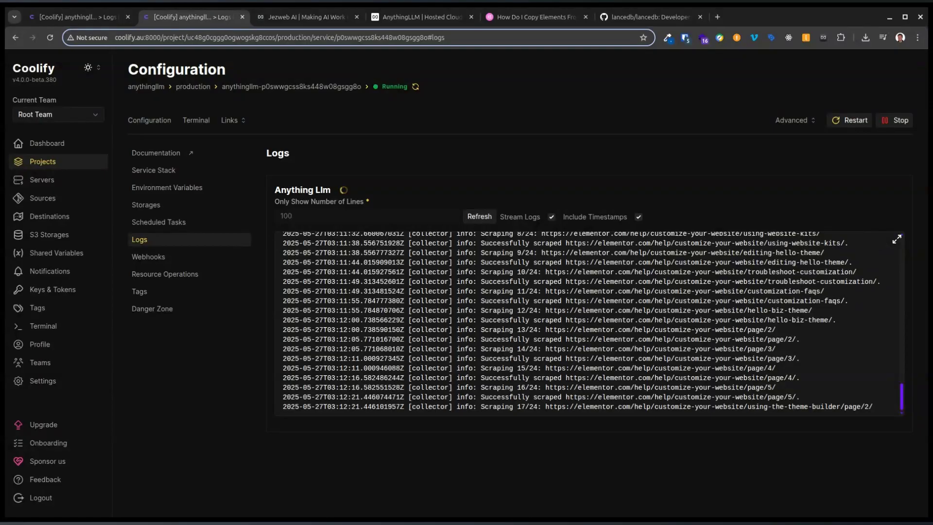
Open the anythingllm.coolify.au home page in a new tab, listing Demo, Fairwork, Anything LLM and Elementor workspaces
left_click(418, 17)
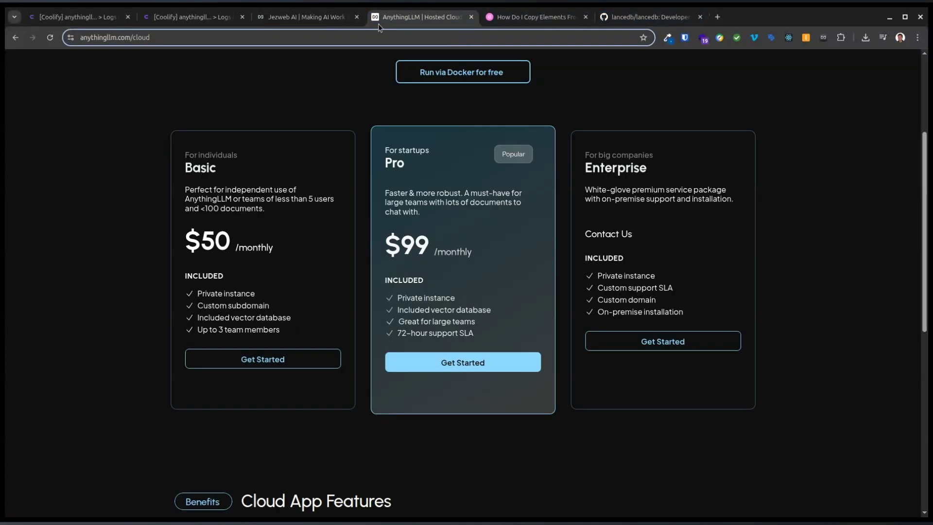
left_click(331, 11)
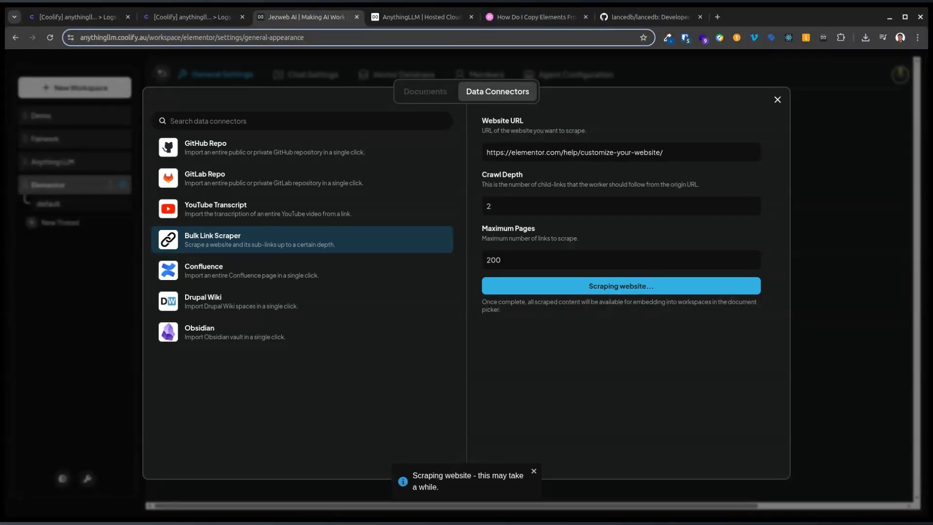
key("alt+Return")
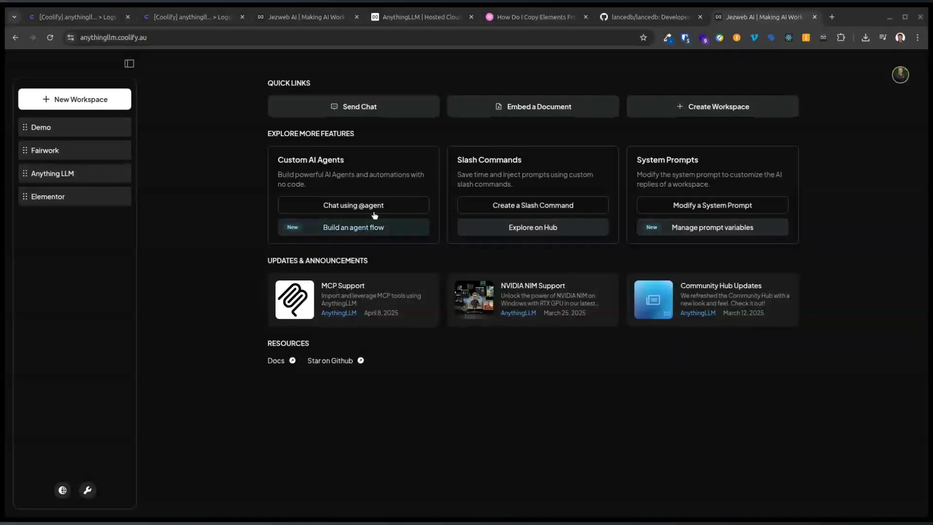
In the Demo workspace settings, add a suggested chat message and upload a workspace profile image
left_click(48, 132)
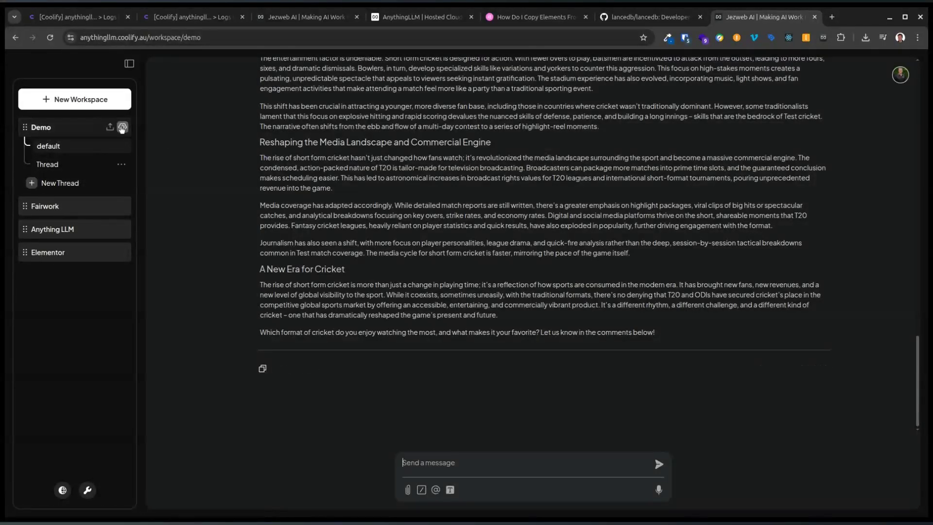
left_click(123, 127)
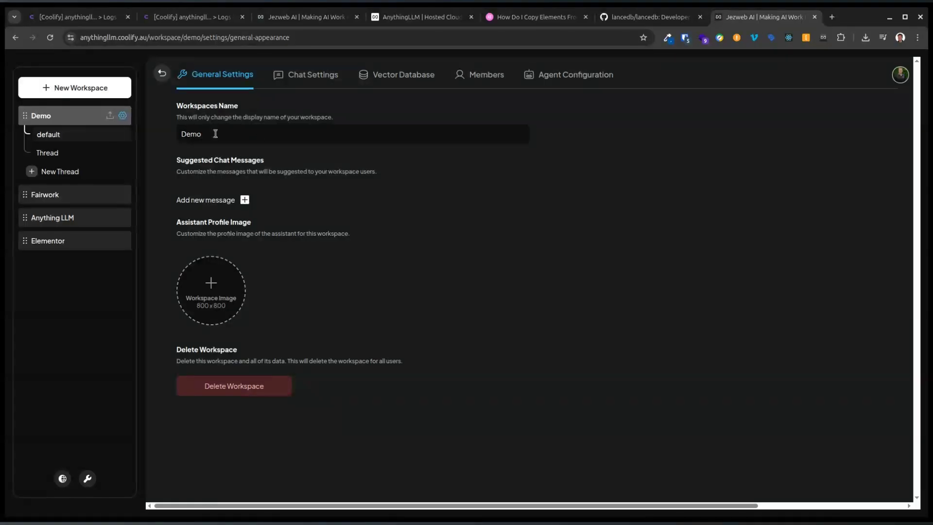
left_click(244, 201)
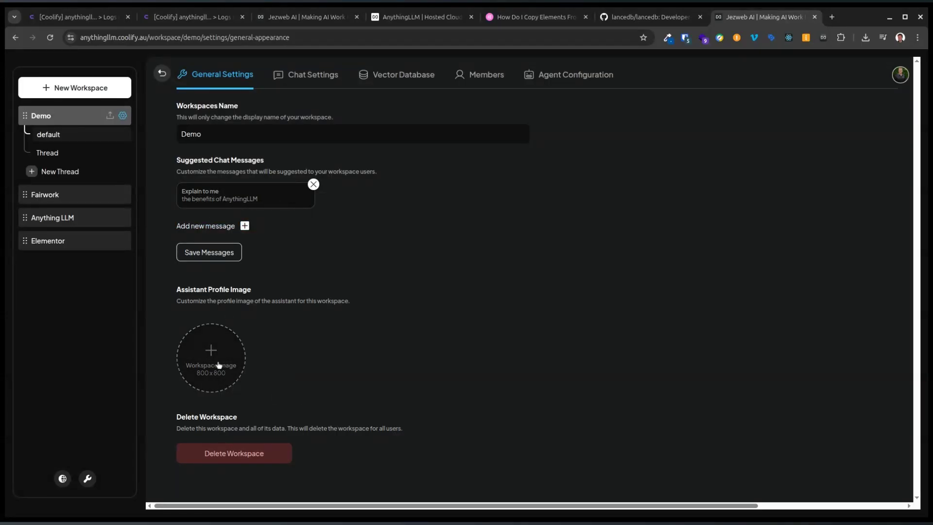
left_click(204, 351)
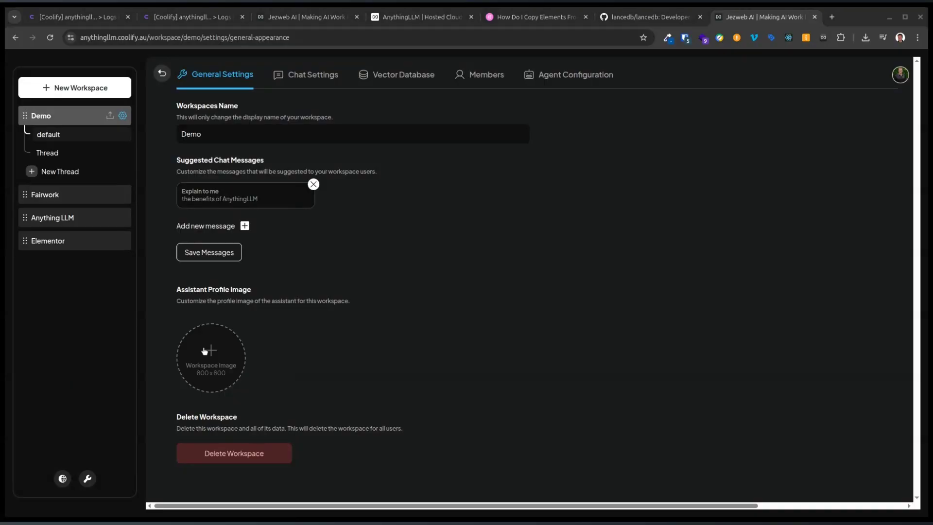
key("Return")
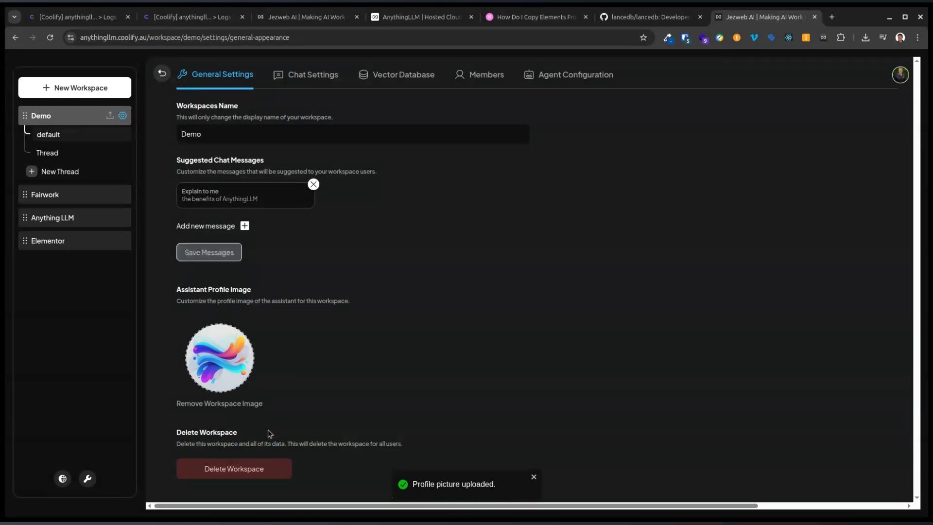
Browse the Demo workspace's chat LLM provider list, leaving it on System default
left_click(315, 77)
left_click(314, 154)
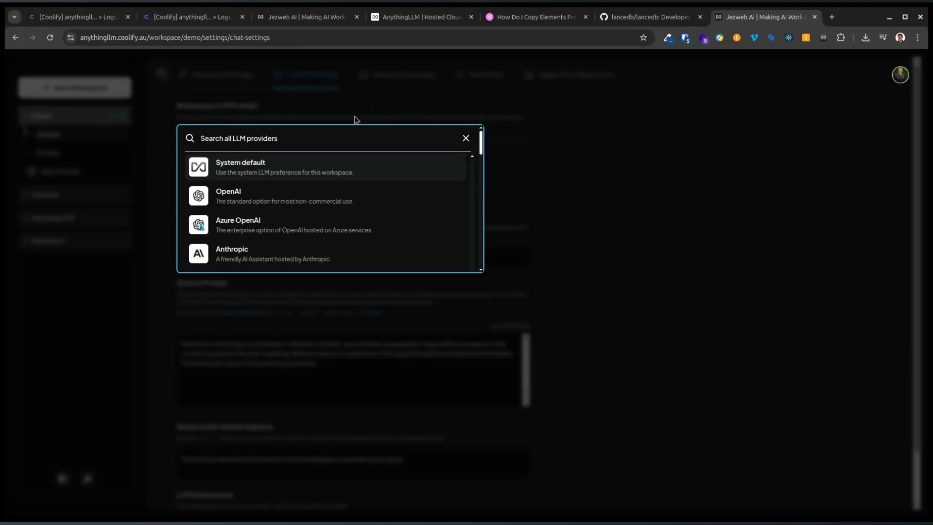
scroll(327, 192, "down", 6)
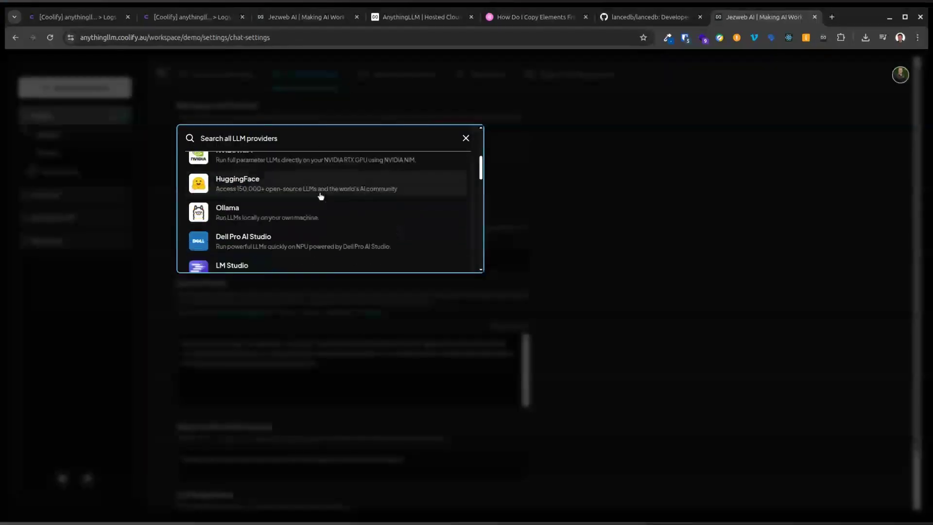
scroll(316, 199, "down", 10)
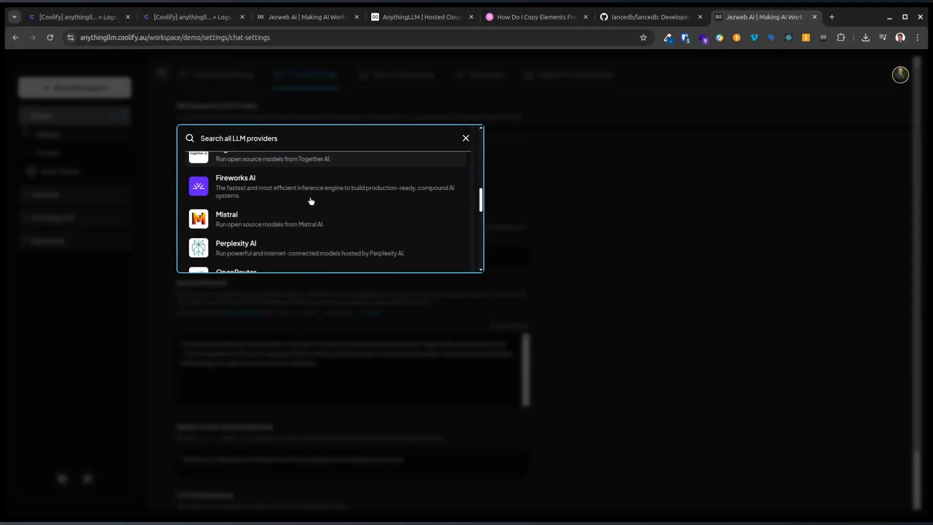
scroll(308, 204, "down", 4)
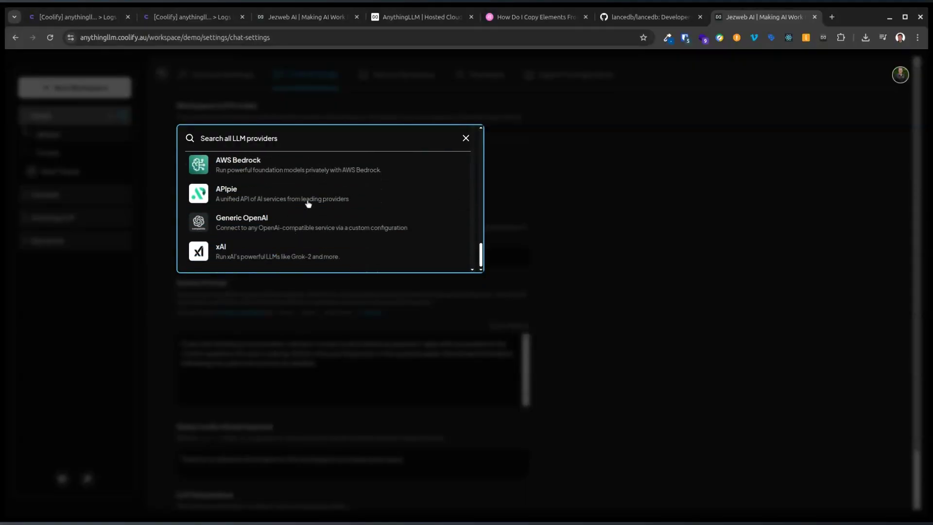
scroll(285, 224, "up", 6)
scroll(286, 224, "up", 10)
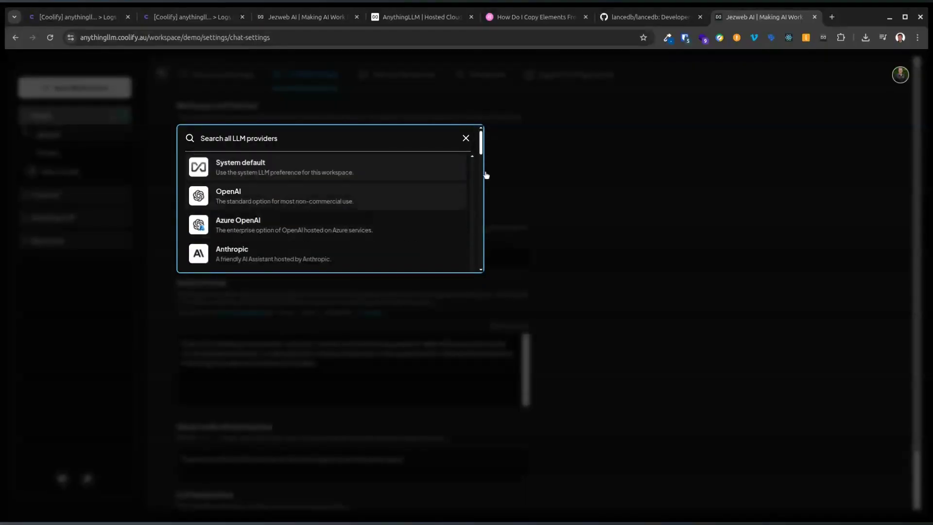
left_click(663, 137)
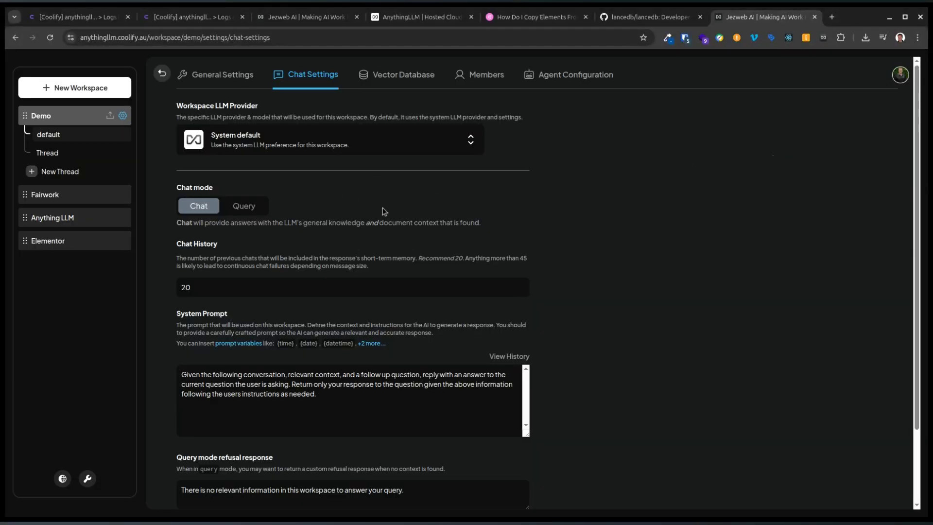
scroll(388, 209, "down", 2)
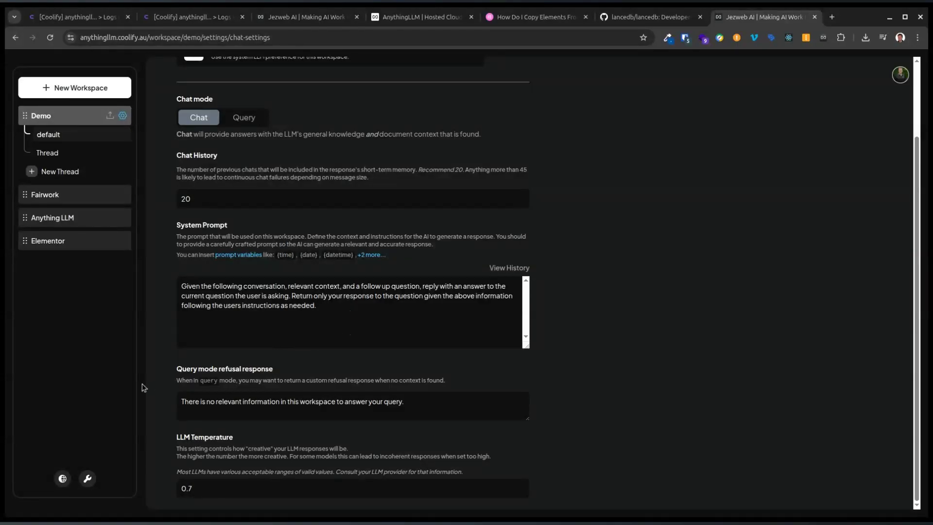
scroll(304, 183, "up", 2)
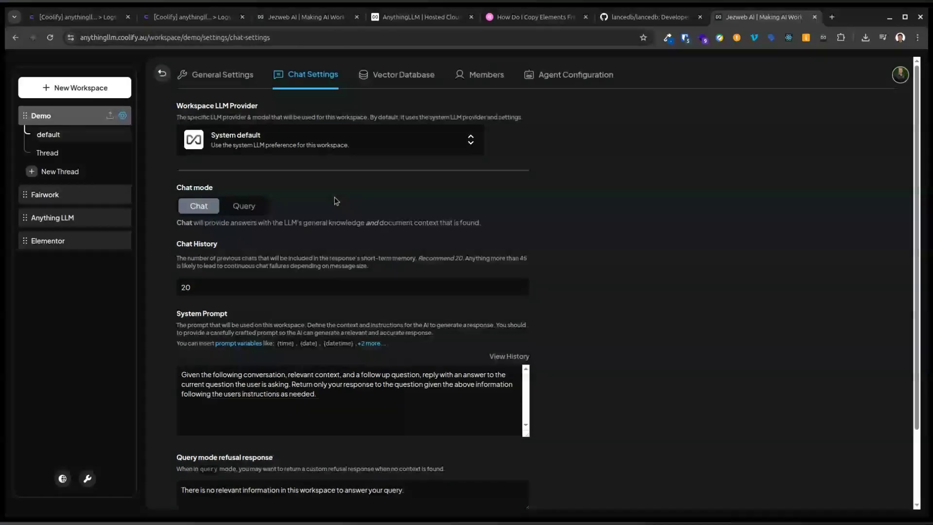
Inspect the agent LLM provider list, then cycle through the General, Chat and Agent settings tabs
left_click(607, 73)
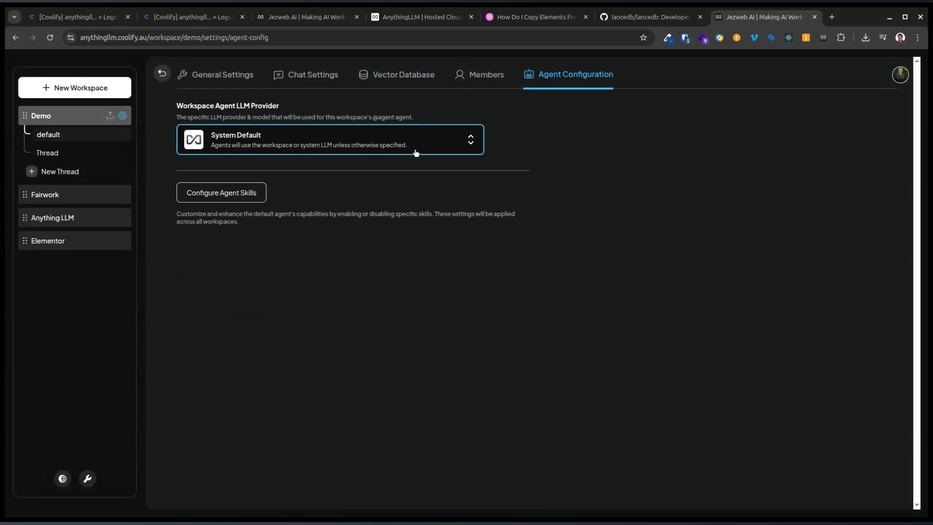
left_click(428, 149)
left_click(541, 132)
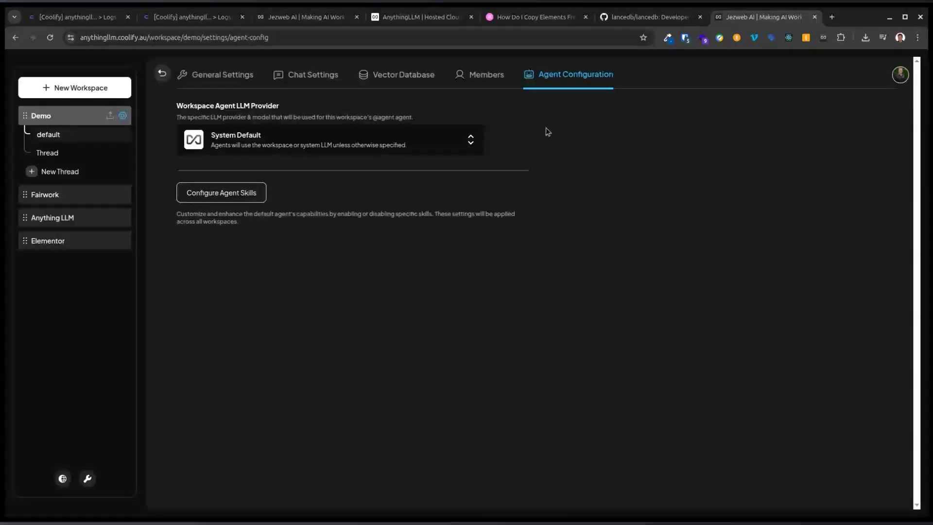
left_click(210, 76)
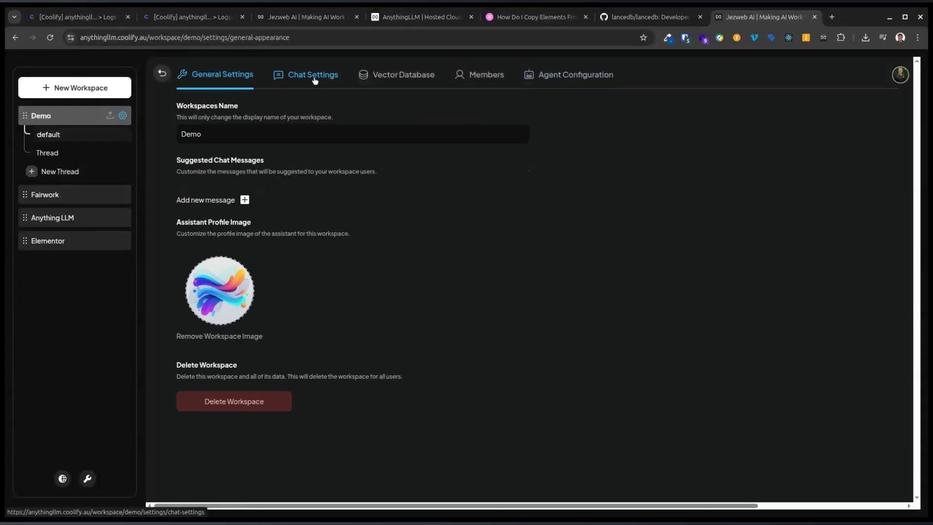
left_click(315, 78)
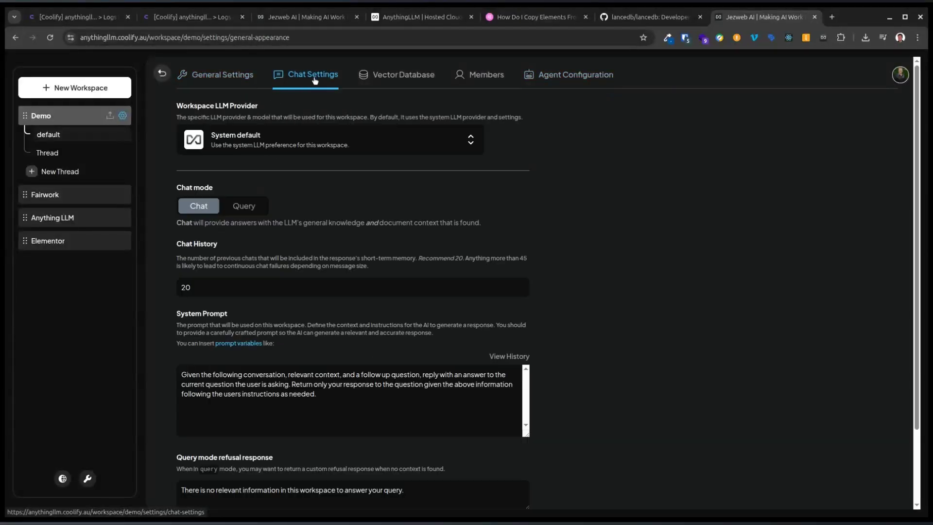
left_click(573, 79)
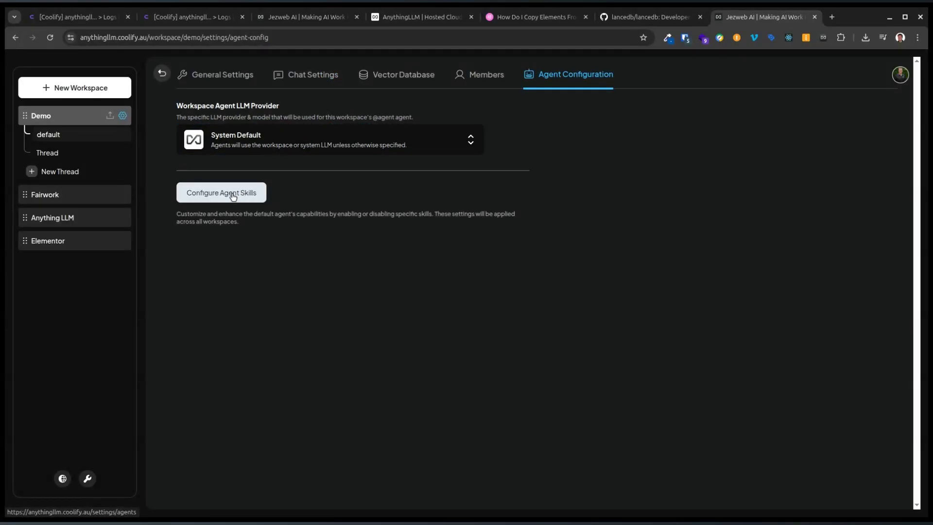
Open Agent Skills in a new tab, then confirm the agent provider stays System Default
key("ctrl")
left_click(233, 198, "ctrl")
left_click(801, 18)
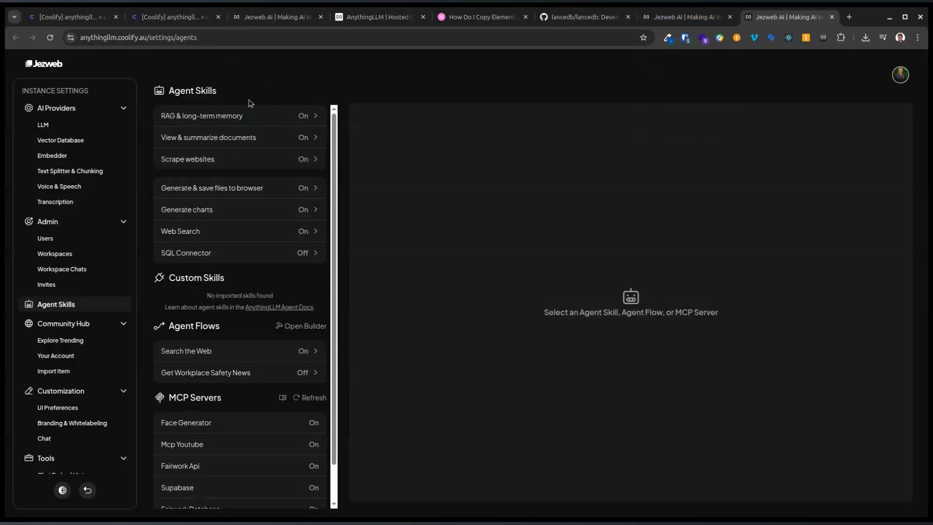
left_click(685, 14)
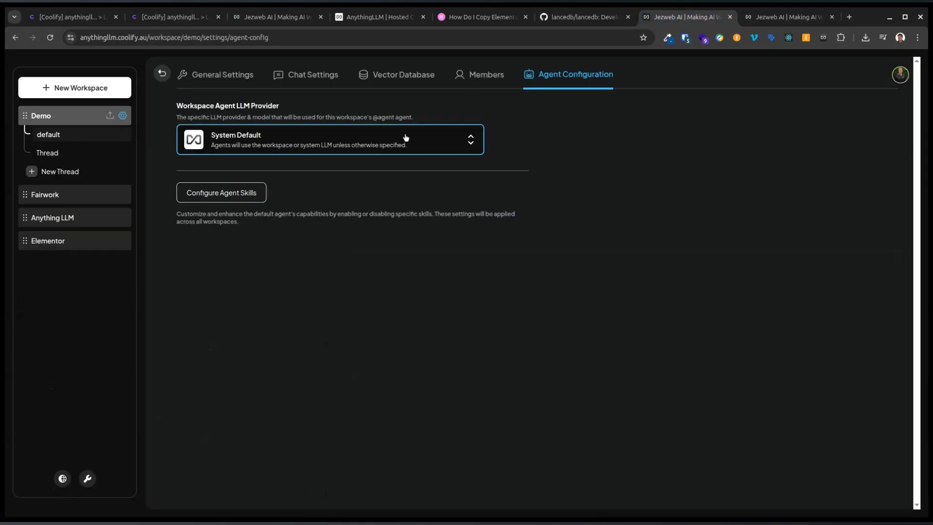
left_click(333, 141)
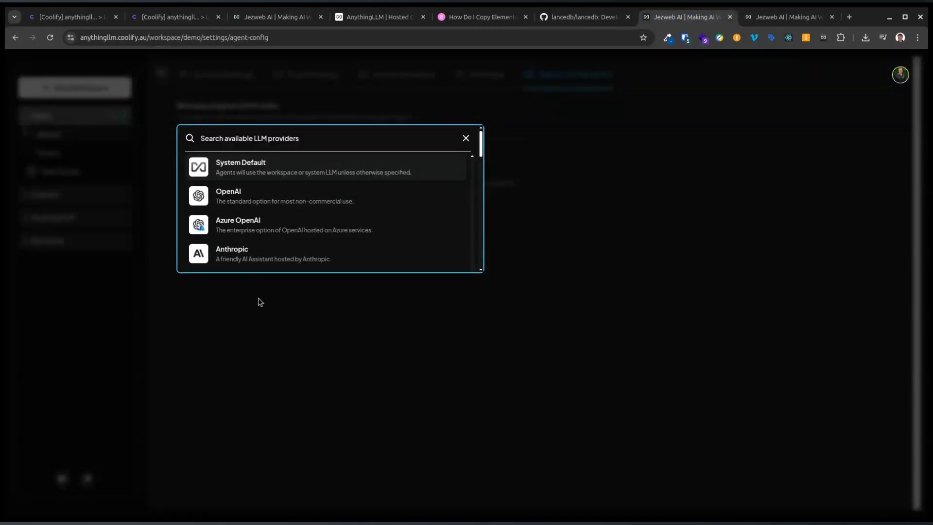
left_click(570, 160)
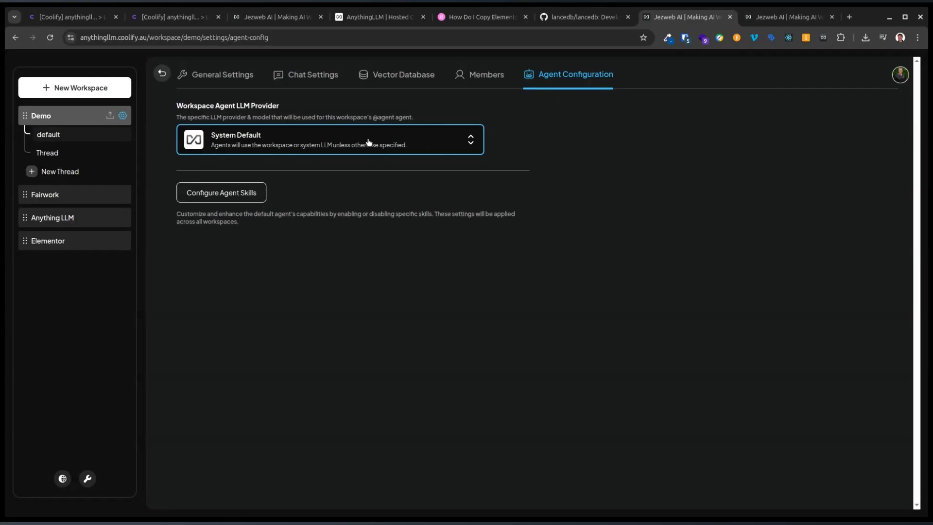
Switch vector search to Accuracy Optimized and review the 4 context snippets and .25 similarity threshold
left_click(380, 78)
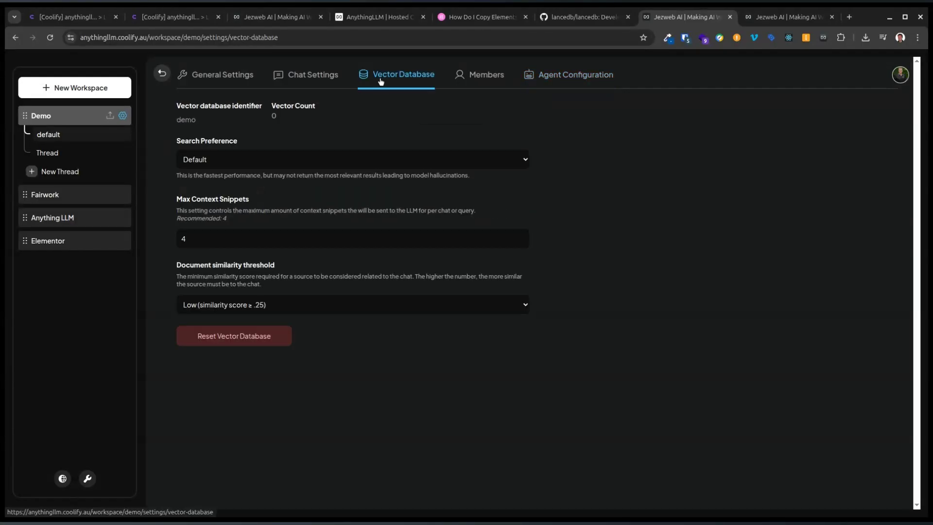
left_click(253, 162)
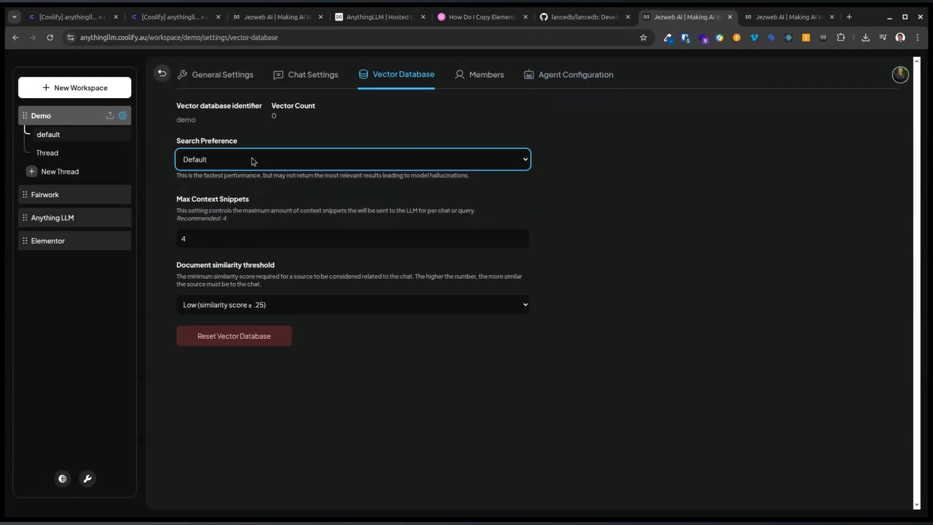
left_click(265, 185)
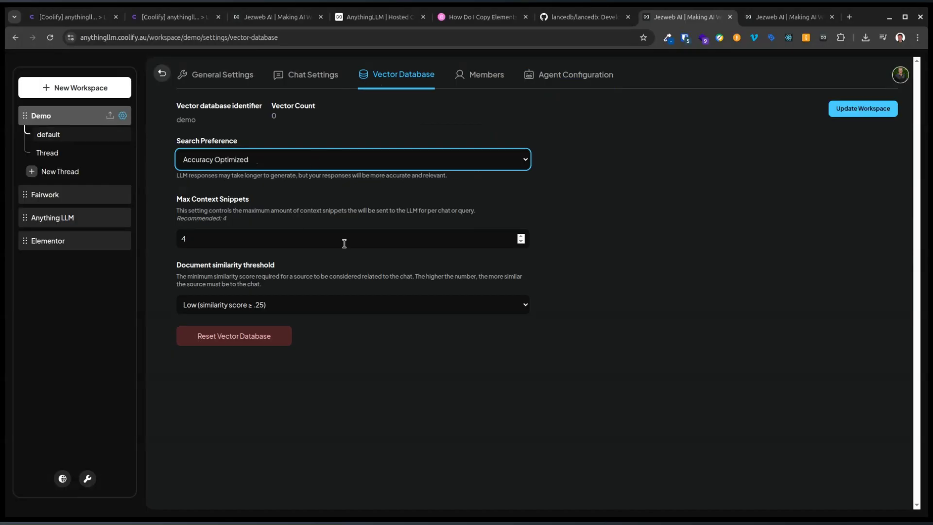
double_click(225, 245)
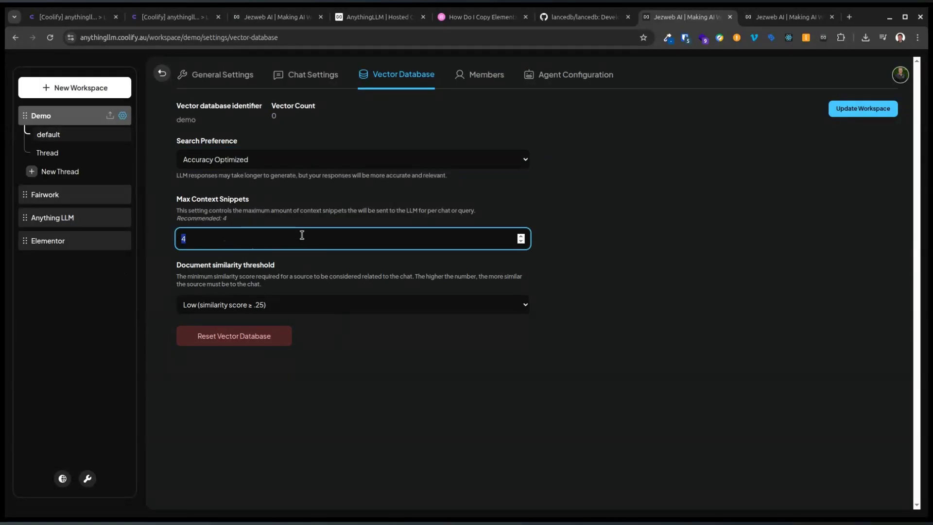
left_click(327, 305)
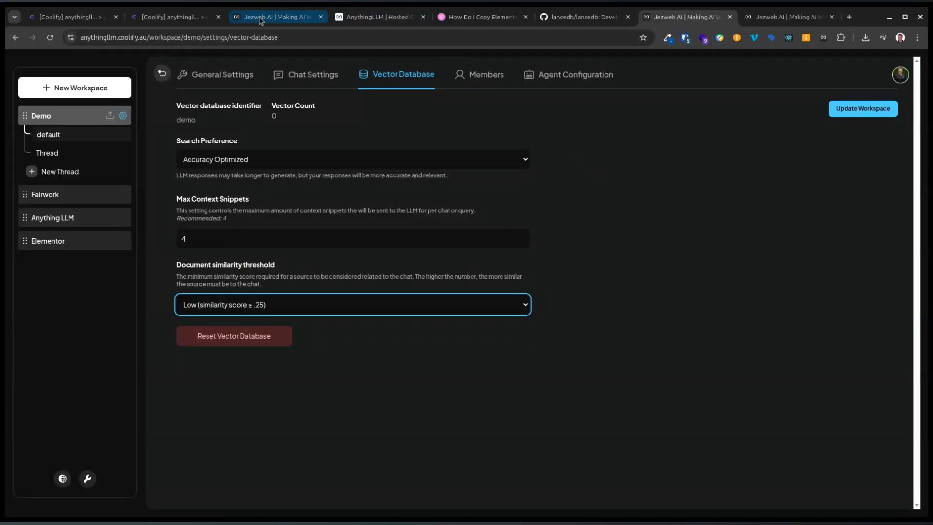
Scroll Coolify's AnythingLLM logs to review the collector entries ending with 'Scraped 24 pages'
left_click(172, 16)
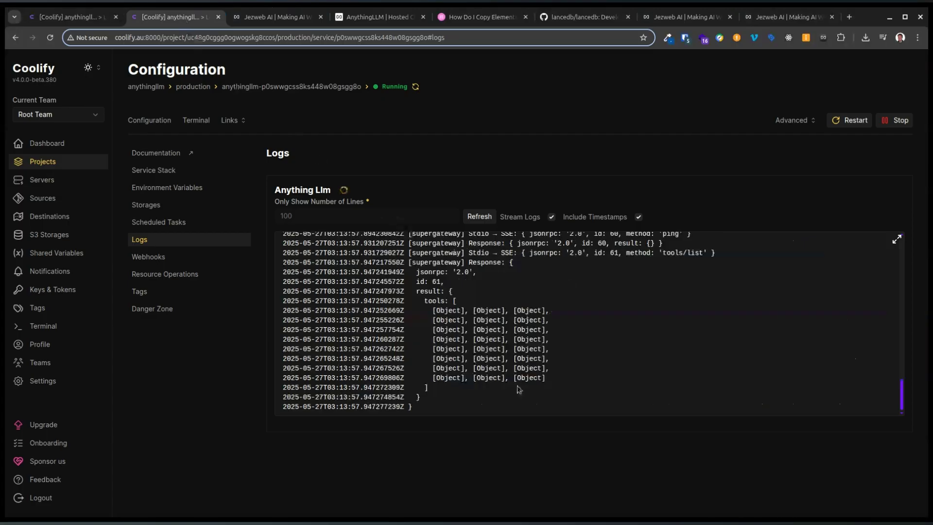
scroll(505, 357, "up", 2)
scroll(505, 357, "up", 10)
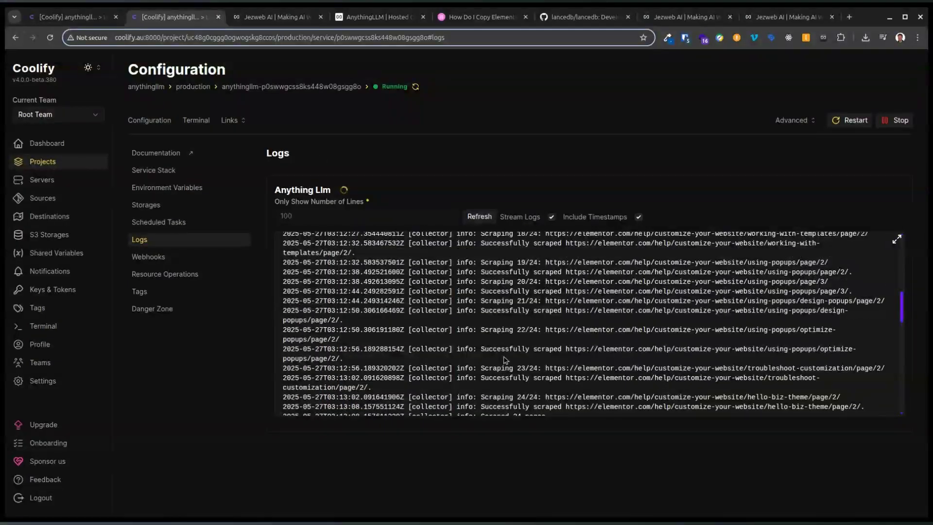
scroll(486, 369, "down", 4)
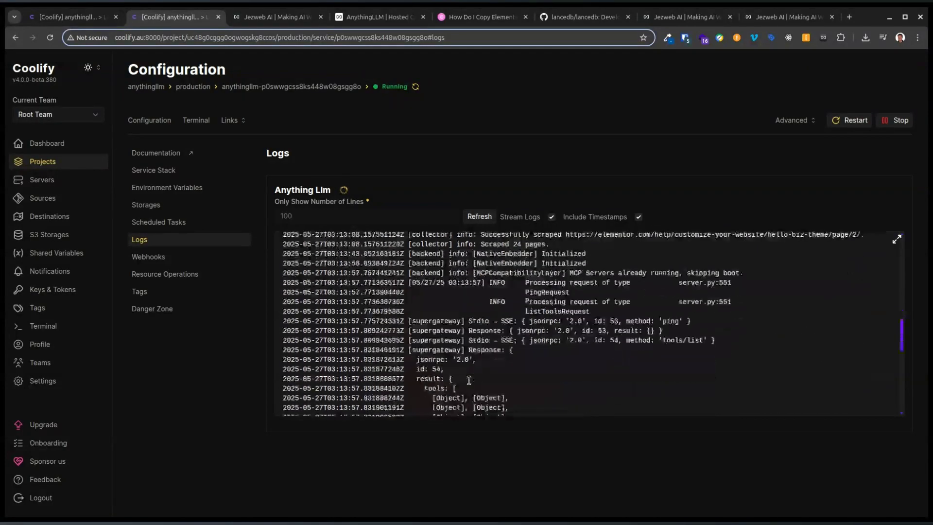
scroll(469, 380, "up", 2)
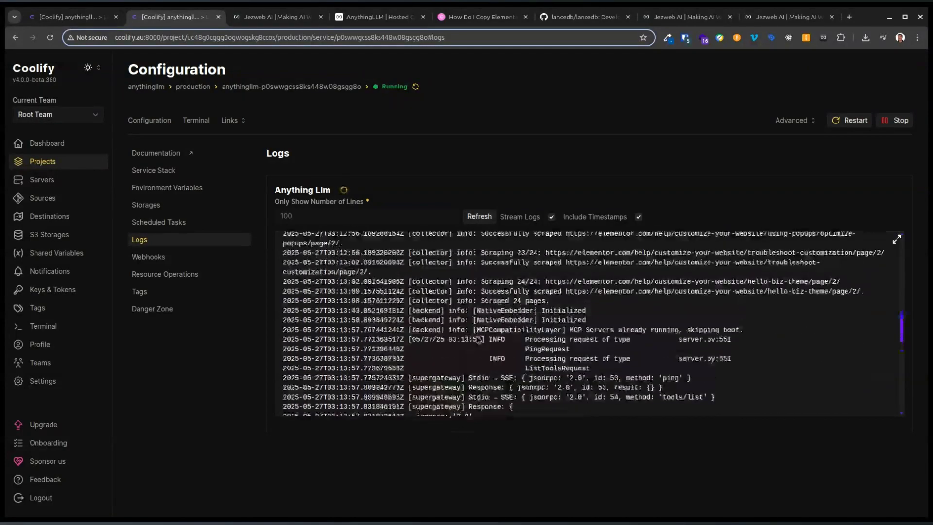
scroll(474, 343, "up", 3)
scroll(413, 298, "down", 3)
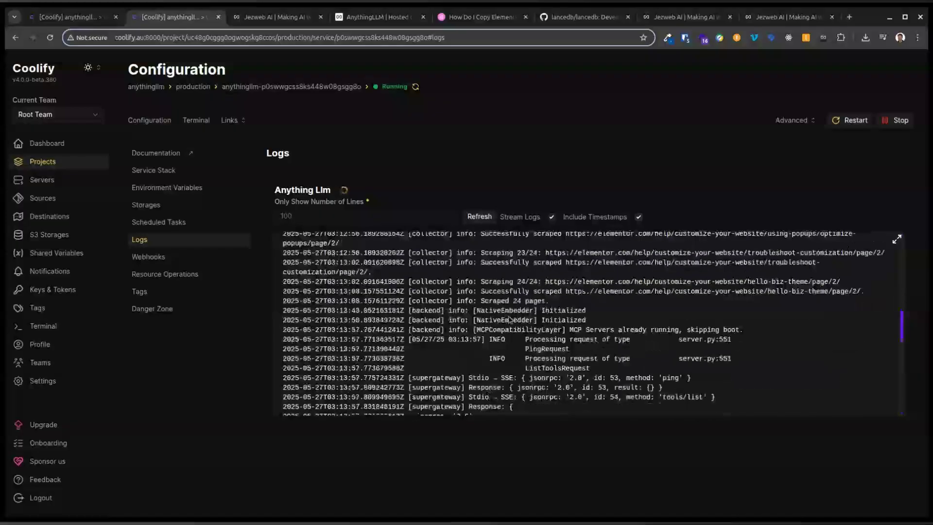
Open the document list and expand the elementor.com-28c3 folder of scraped pages
left_click(275, 17)
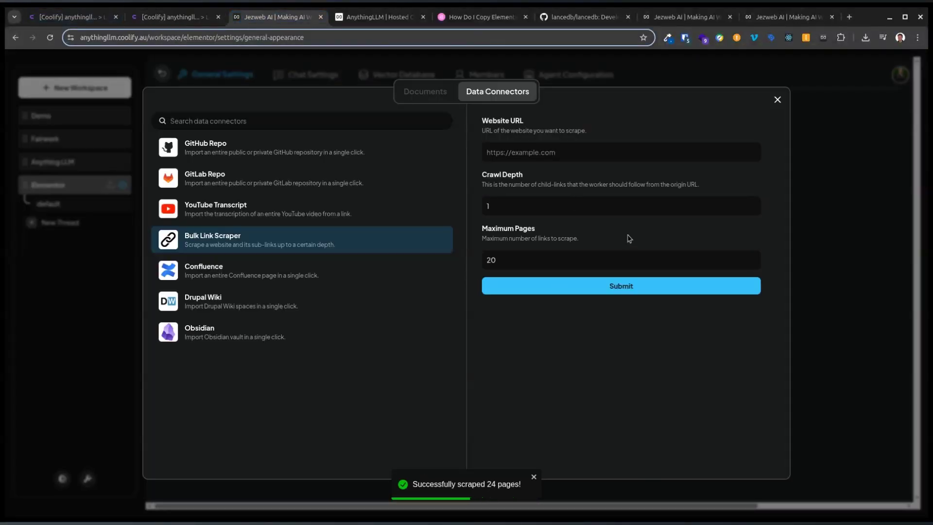
left_click(424, 93)
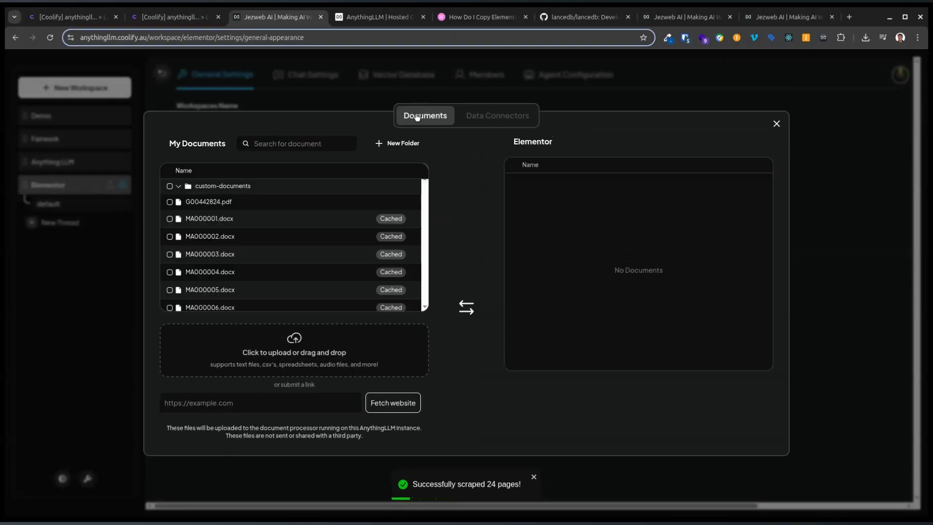
left_click(179, 186)
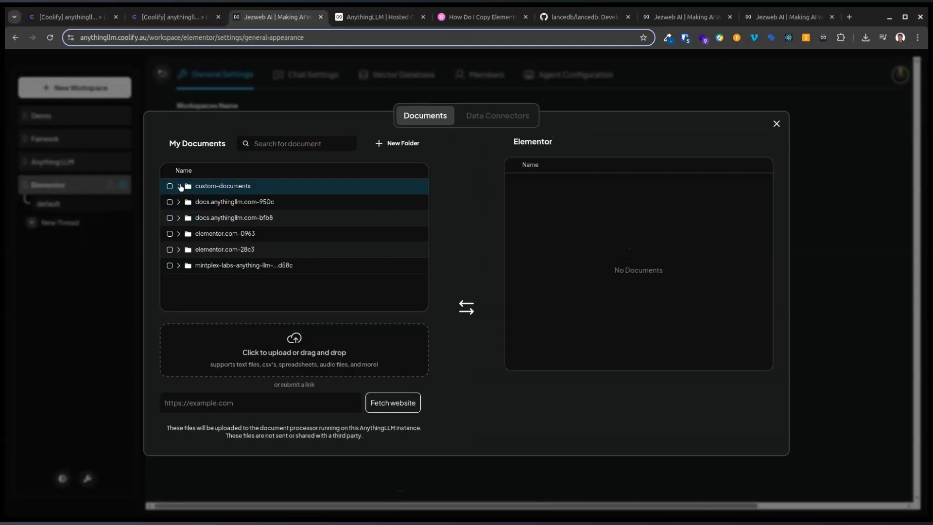
left_click(177, 249)
scroll(298, 275, "down", 2)
scroll(298, 275, "down", 5)
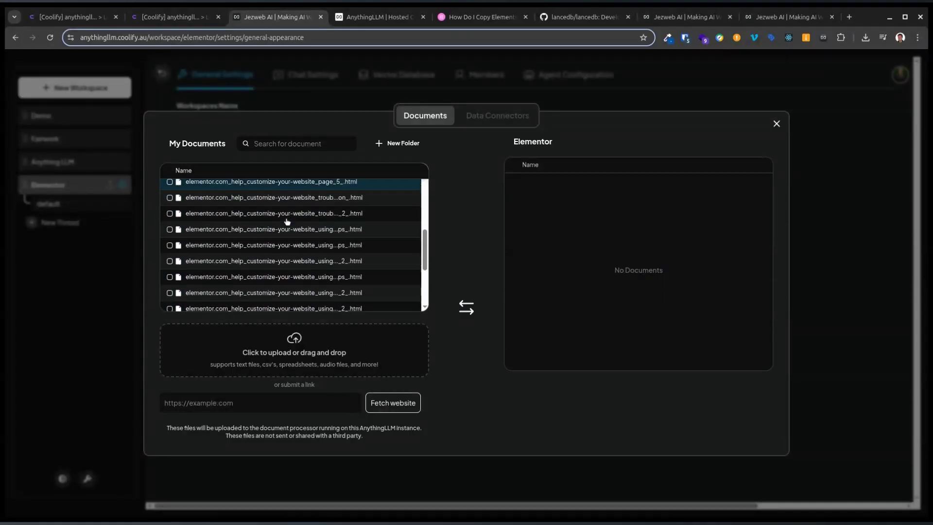
scroll(287, 221, "down", 2)
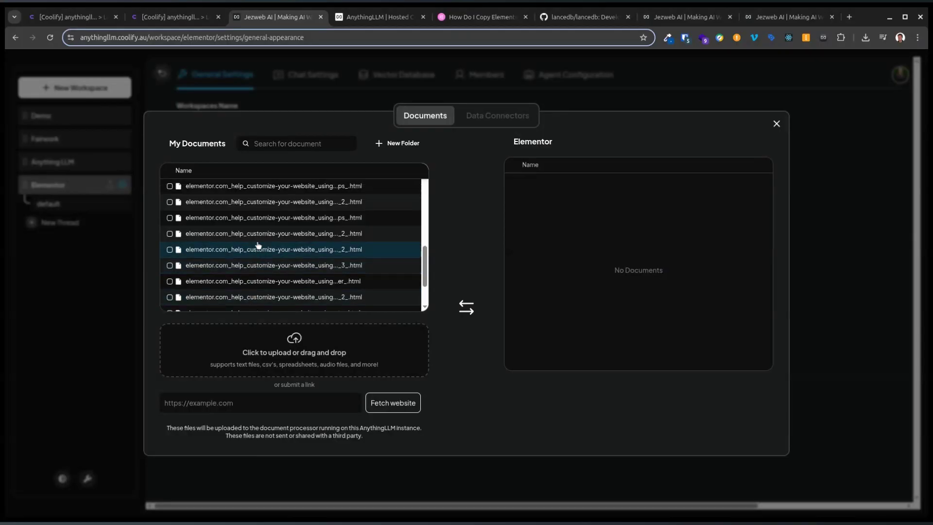
scroll(233, 241, "up", 8)
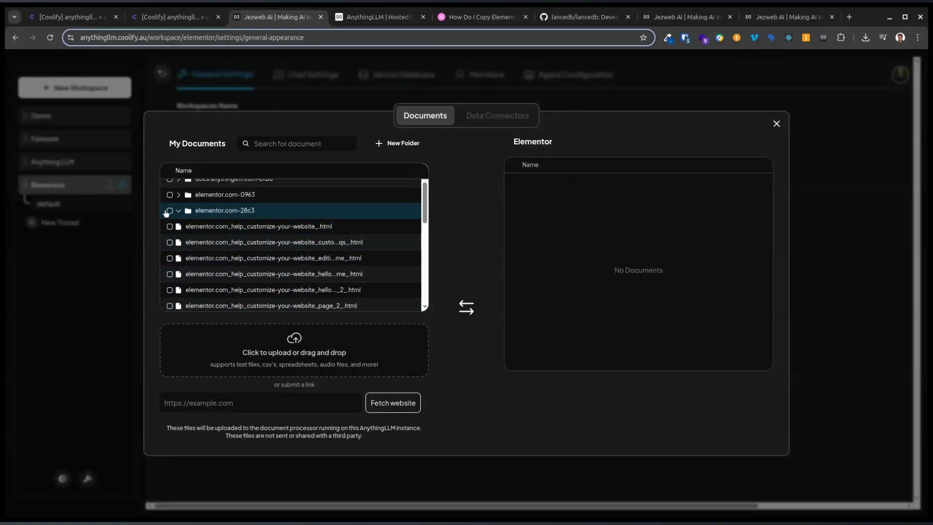
Move the whole elementor.com-28c3 folder into the Elementor workspace and Save and Embed
left_click(169, 211)
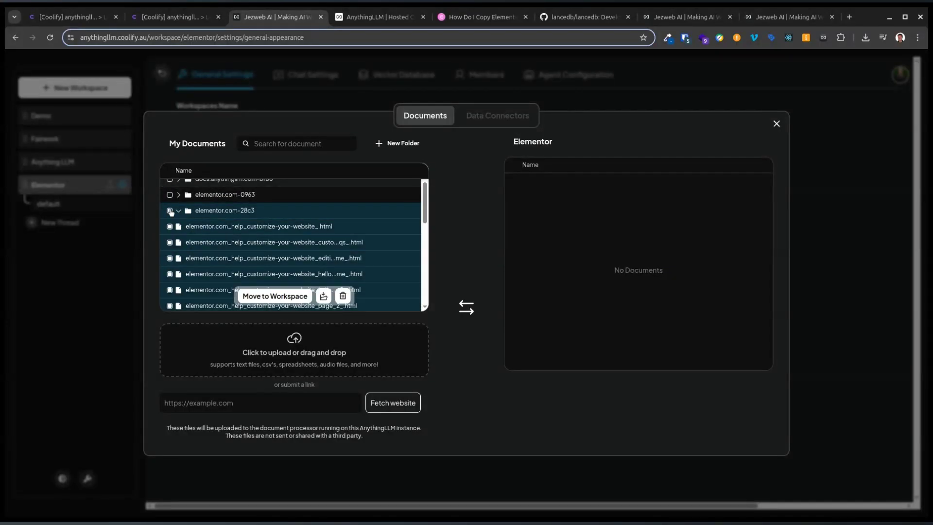
left_click(272, 295)
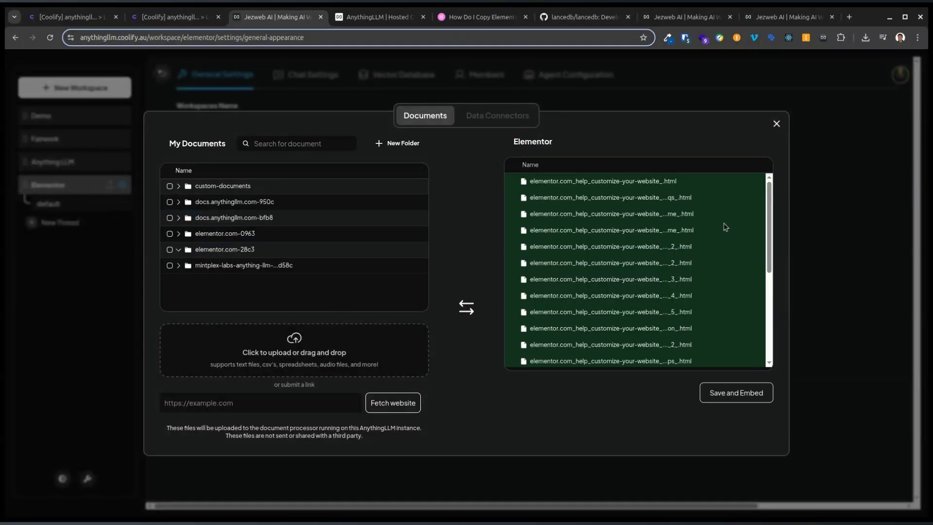
scroll(646, 251, "down", 1)
scroll(635, 254, "up", 1)
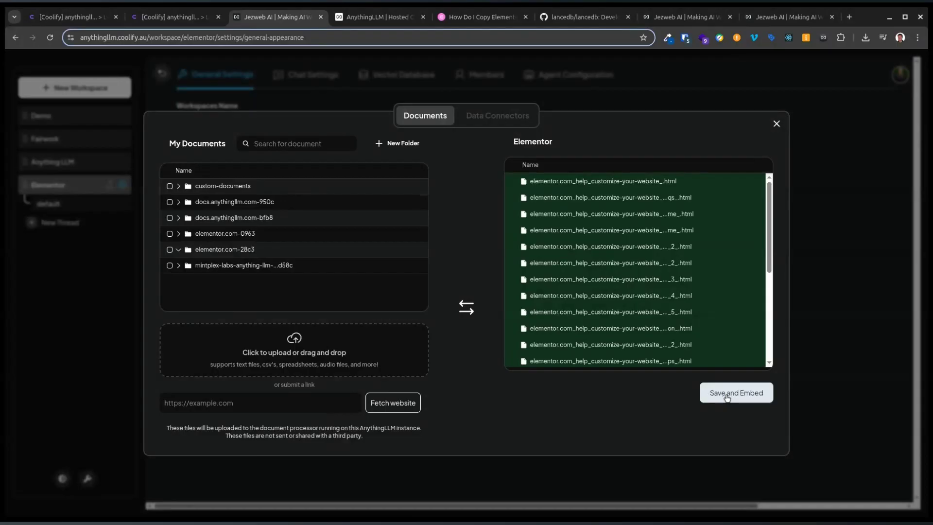
left_click(727, 395)
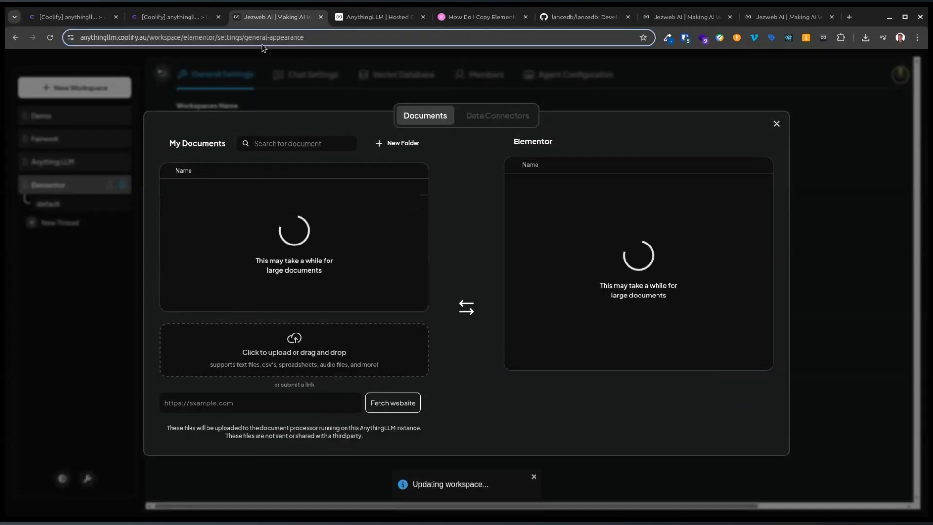
Watch the embedding progress in Coolify's logs, then return to the Elementor workspace documents
left_click(170, 16)
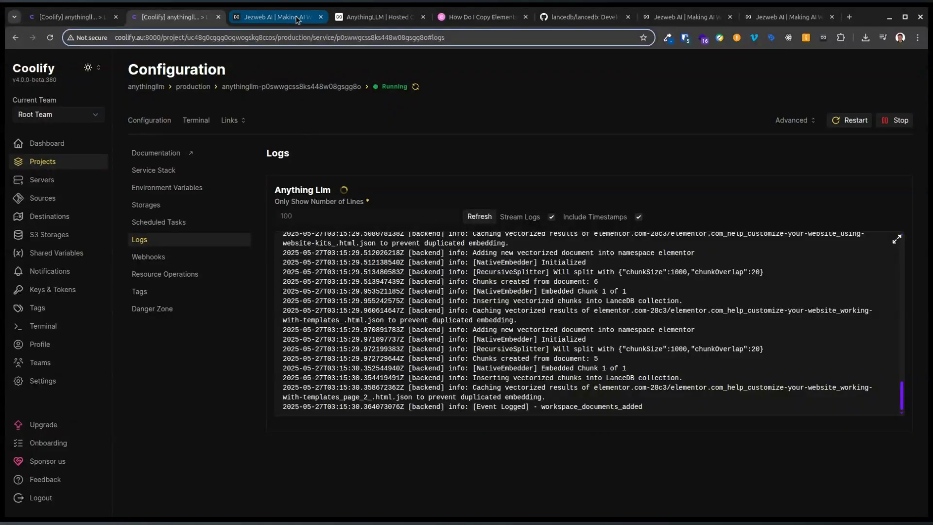
left_click(395, 18)
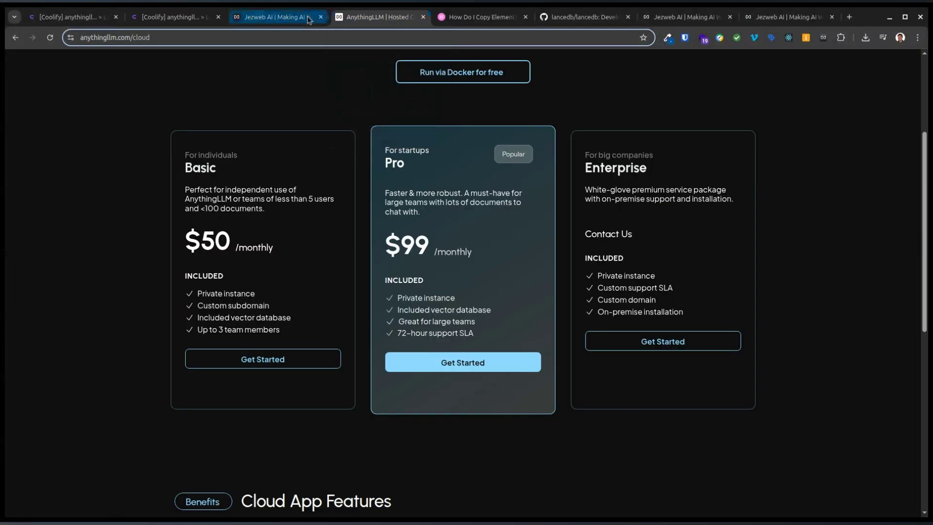
left_click(277, 17)
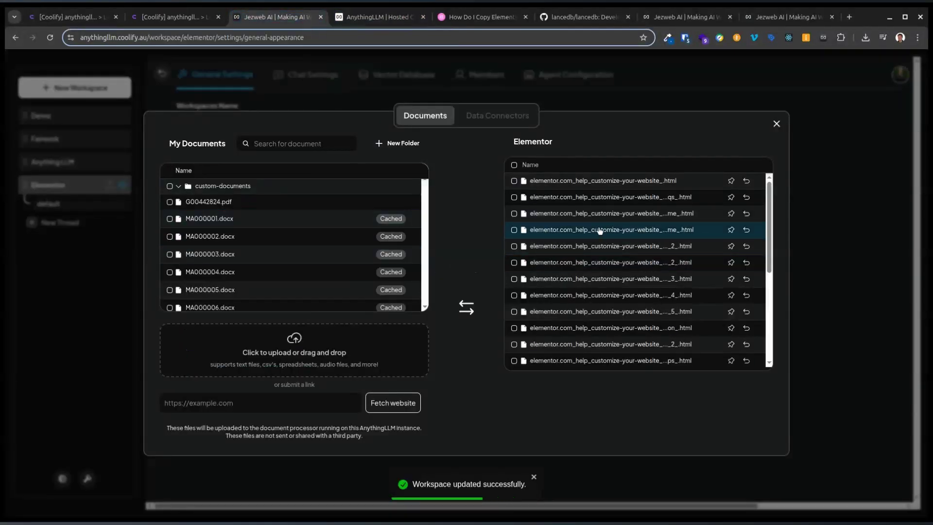
Move the elementor.com-0963 folder into the Elementor workspace, embed it, and check Coolify's logs
left_click(184, 186)
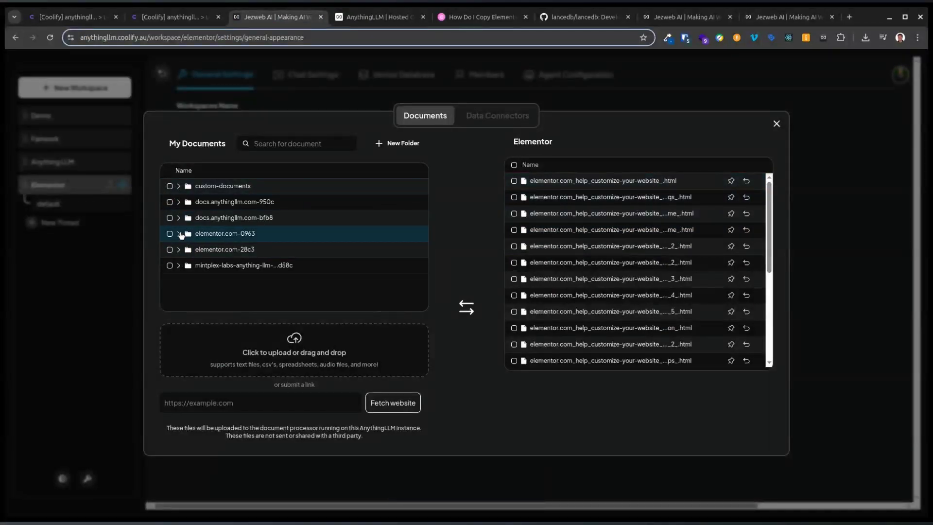
left_click(180, 234)
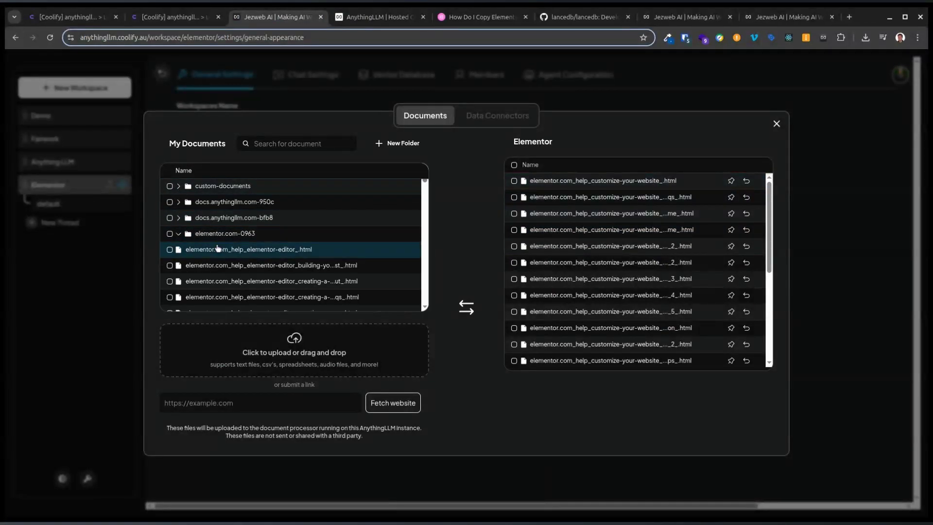
left_click(170, 233)
left_click(260, 296)
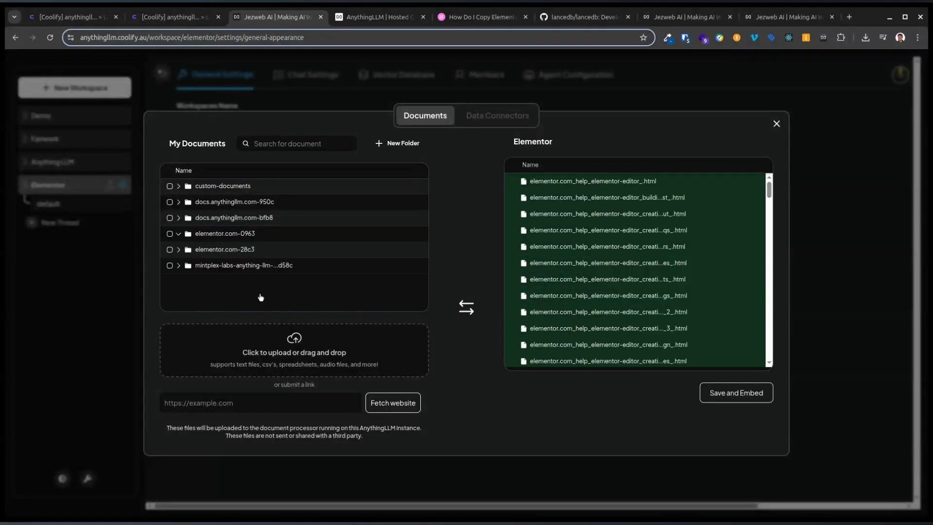
left_click(733, 395)
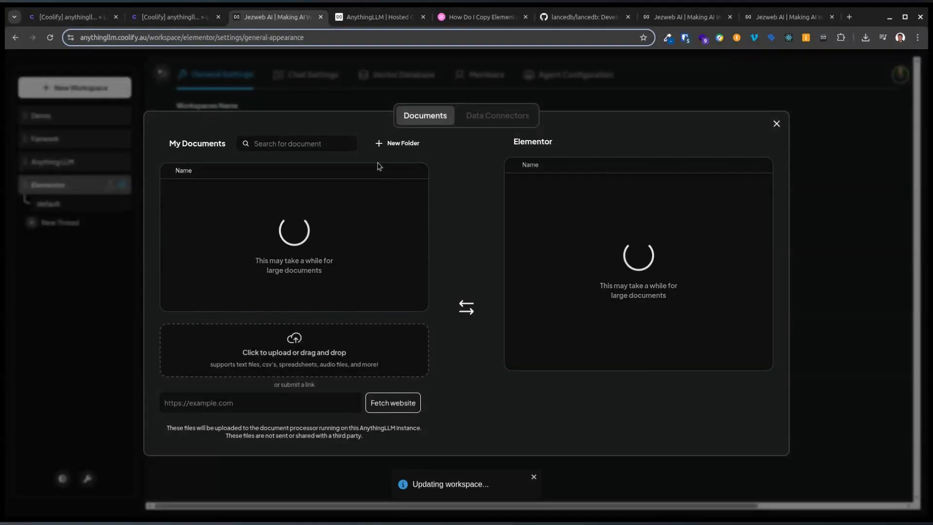
left_click(186, 19)
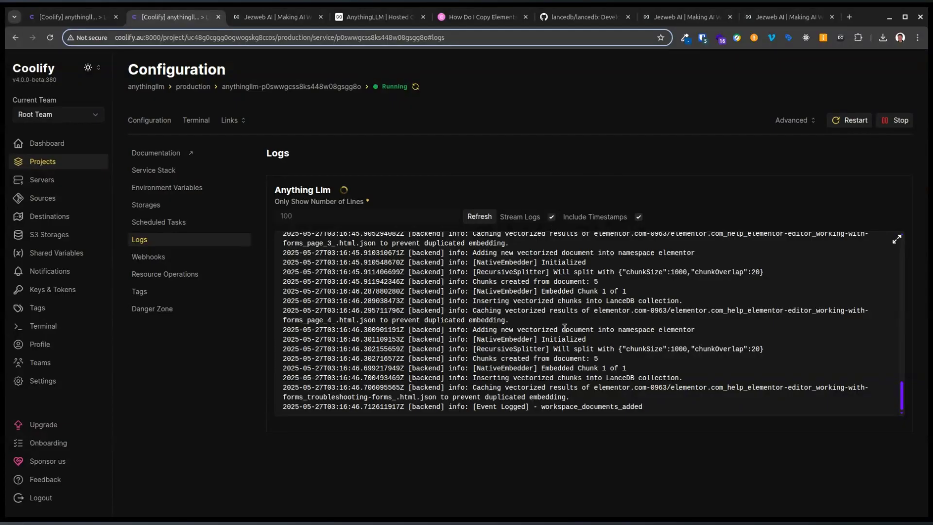
Scroll the Elementor workspace's documents to confirm both elementor.com page sets are listed
left_click(230, 16)
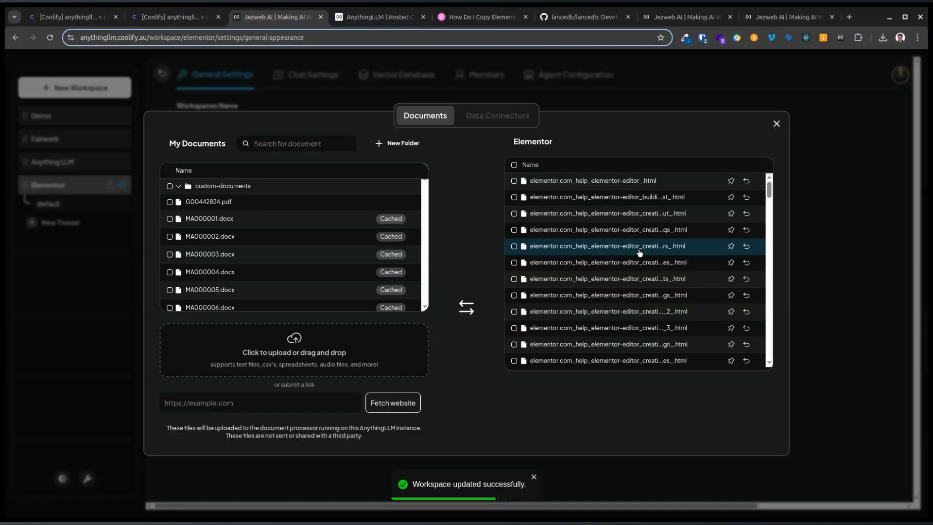
scroll(639, 251, "down", 15)
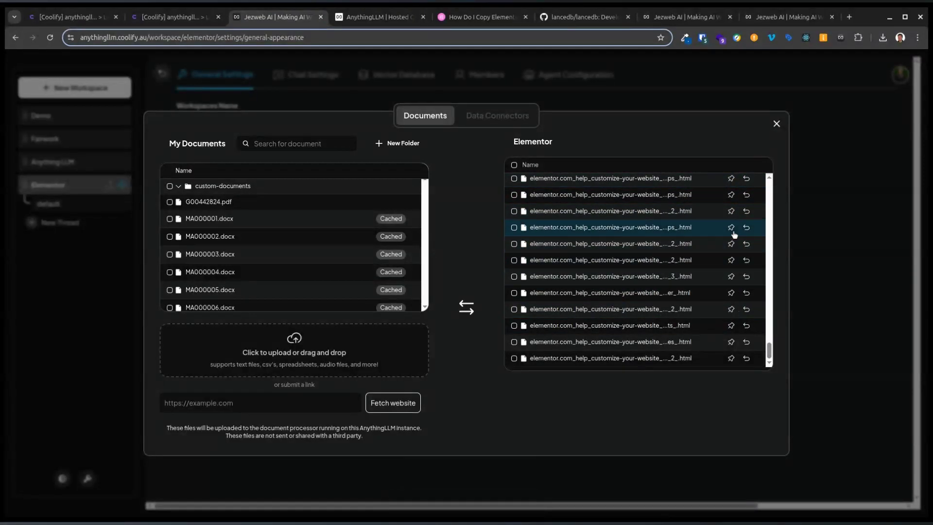
scroll(592, 274, "up", 3)
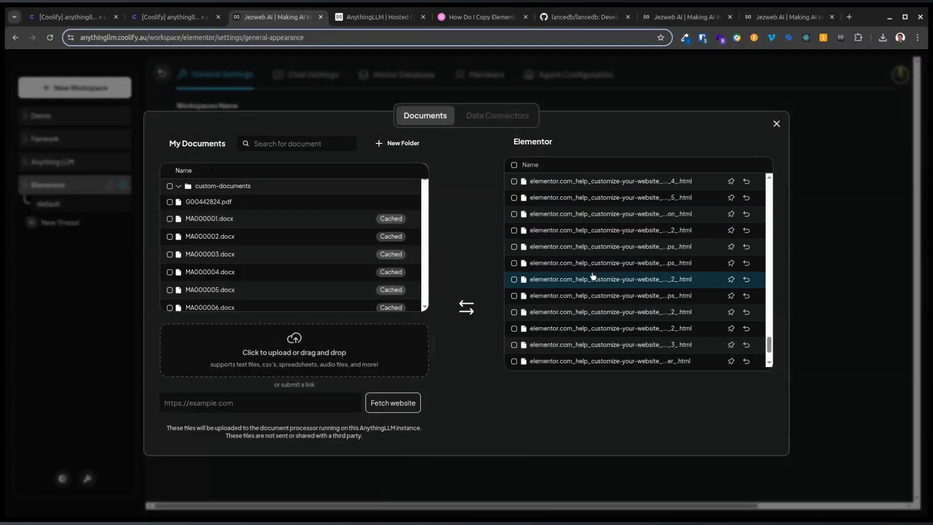
scroll(593, 274, "up", 10)
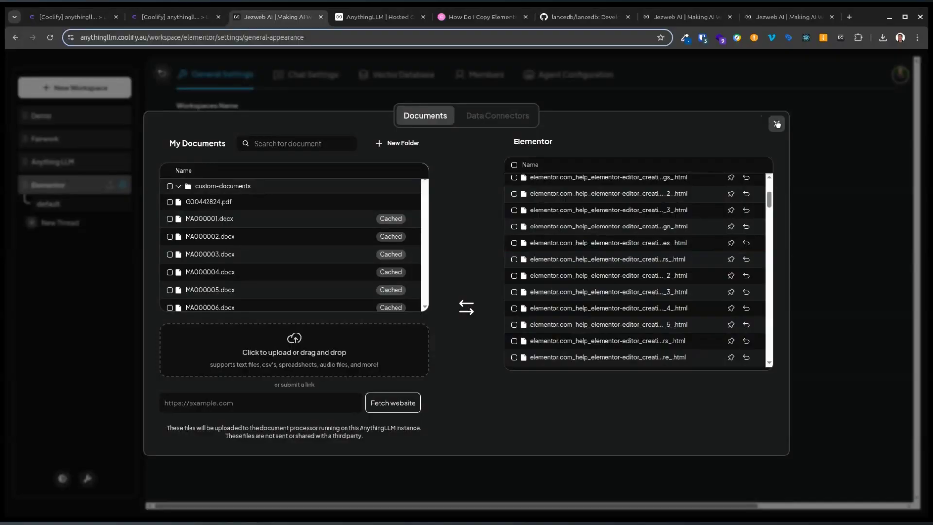
Close the documents window, note the 759 vector count, and return to the Elementor chat
left_click(776, 124)
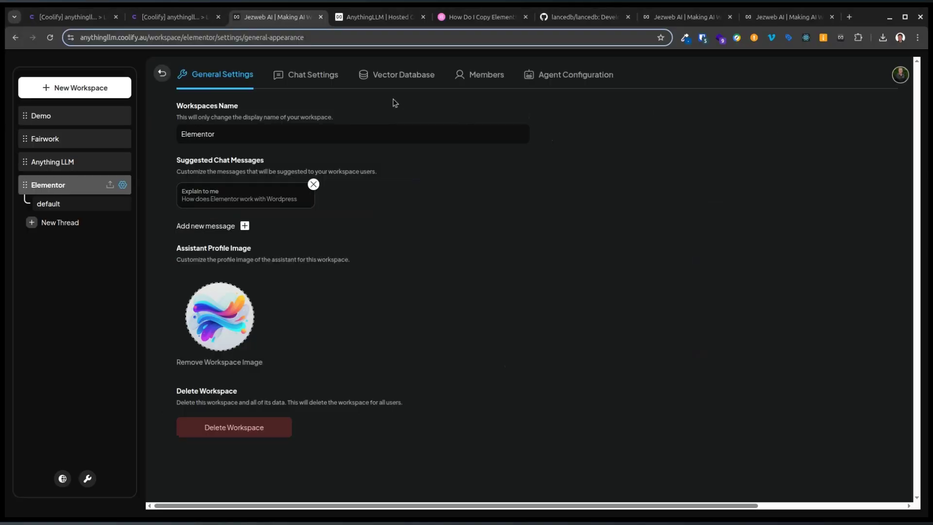
left_click(387, 76)
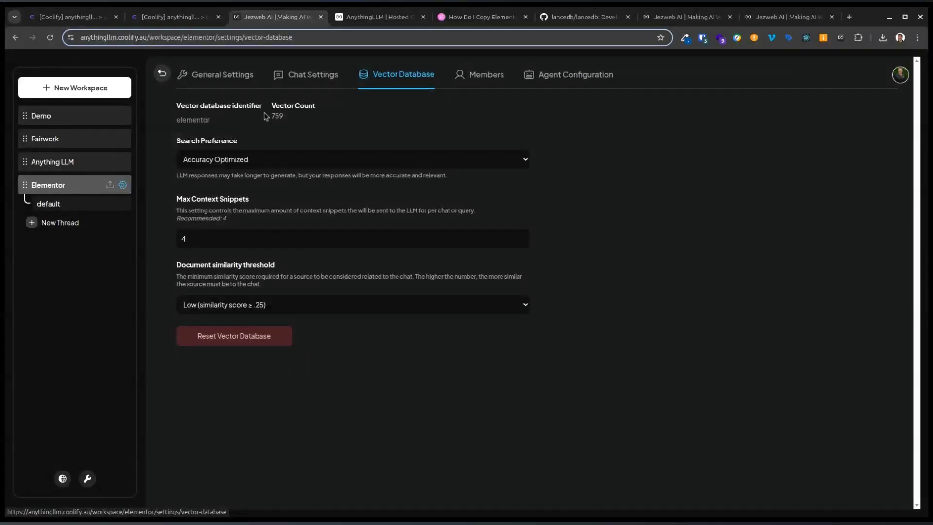
left_click_drag(294, 118, 272, 118)
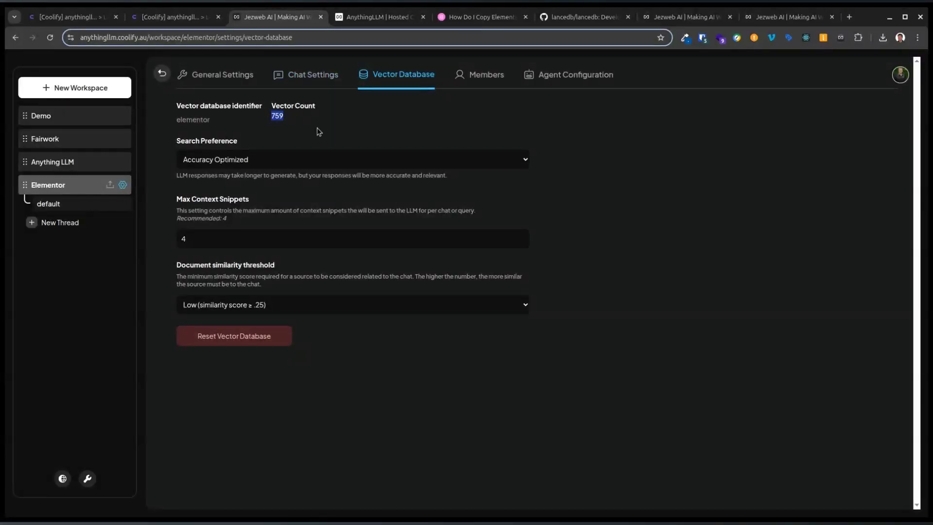
left_click(122, 185)
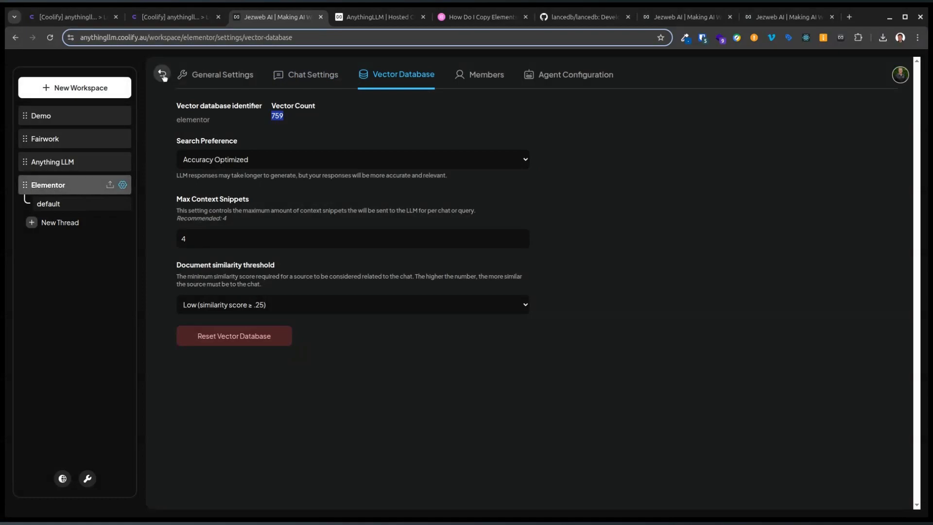
left_click(123, 185)
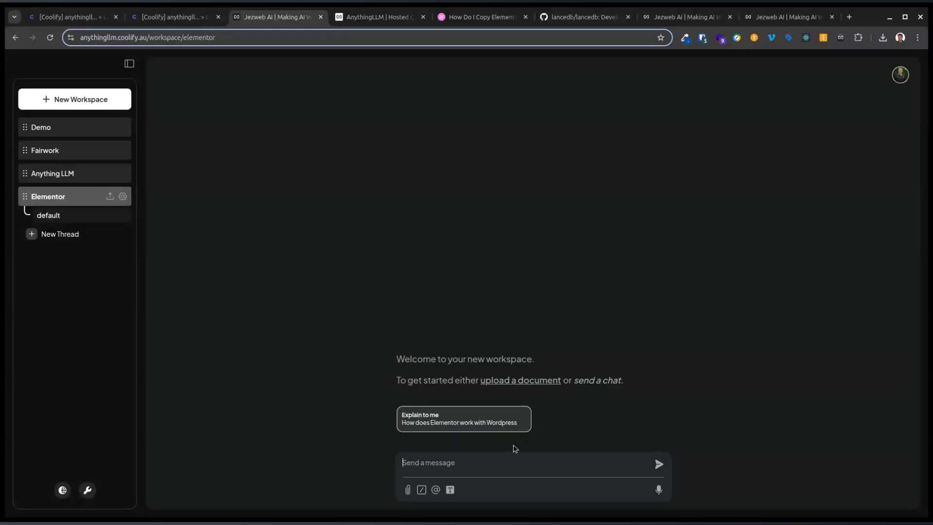
Ask 'how do i insert an image with elementor' in the Elementor workspace chat
type("Hello")
key("BackSpace")
key("BackSpace")
key("BackSpace")
key("BackSpace")
key("BackSpace")
type("how do i insert an image with elementor")
key("Return")
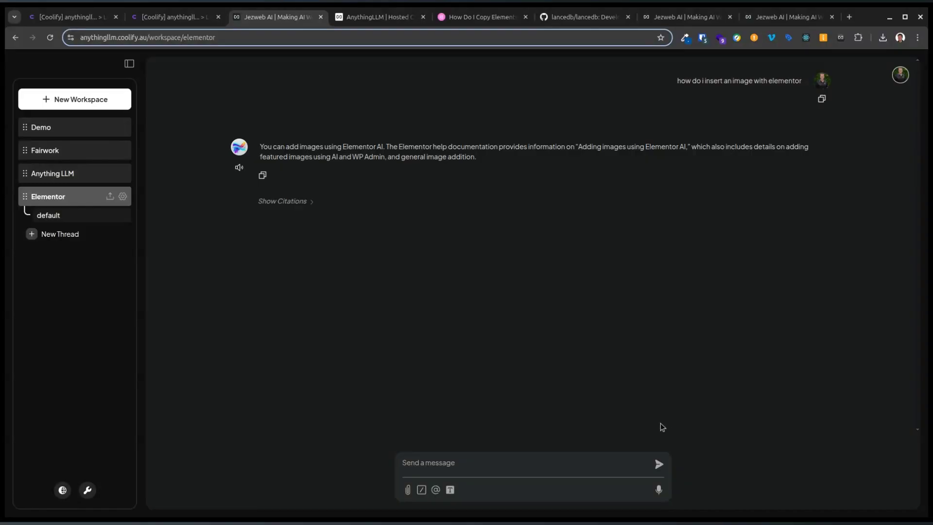
Show the answer's citations and read through the first cited Elementor help page's source text
left_click(292, 202)
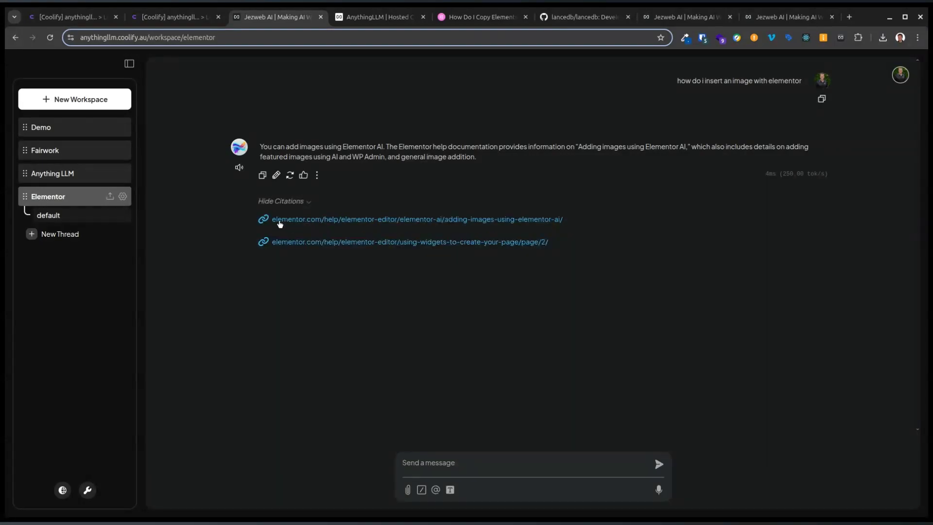
left_click(446, 221)
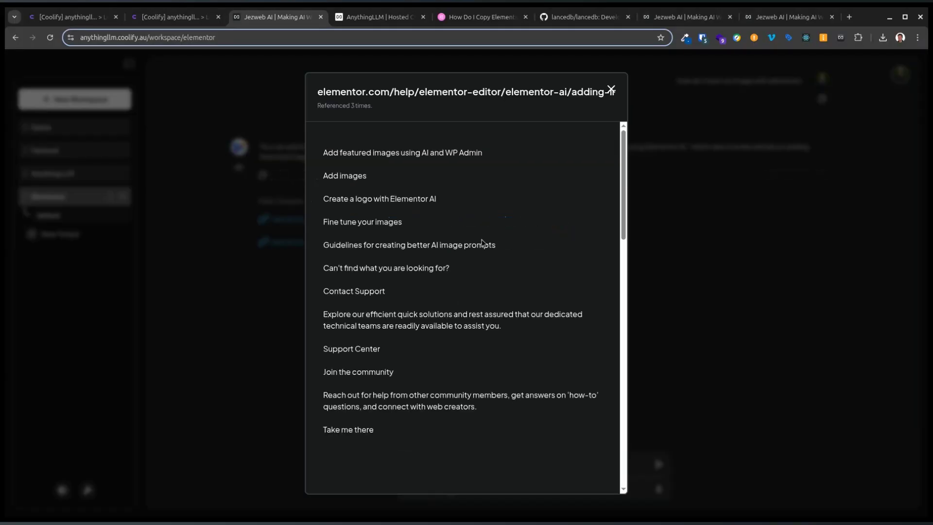
scroll(462, 304, "down", 12)
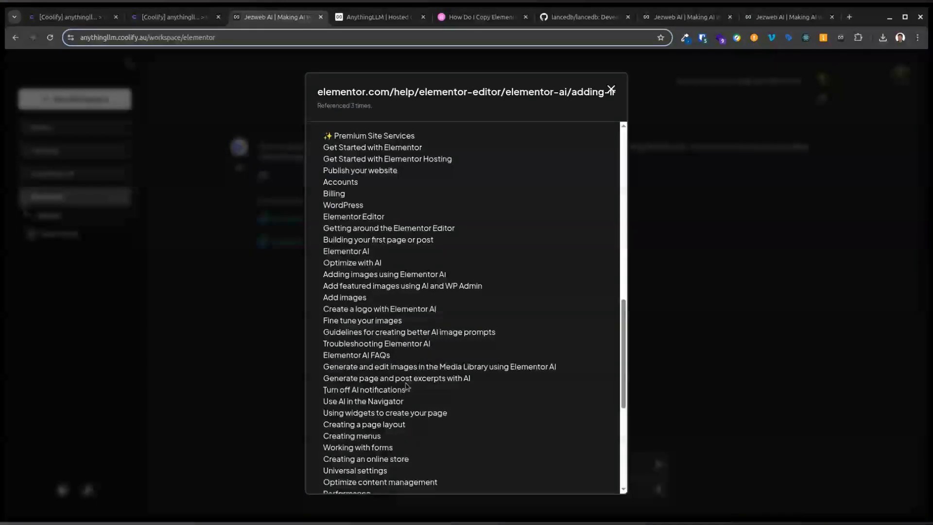
scroll(406, 387, "down", 5)
scroll(406, 386, "up", 5)
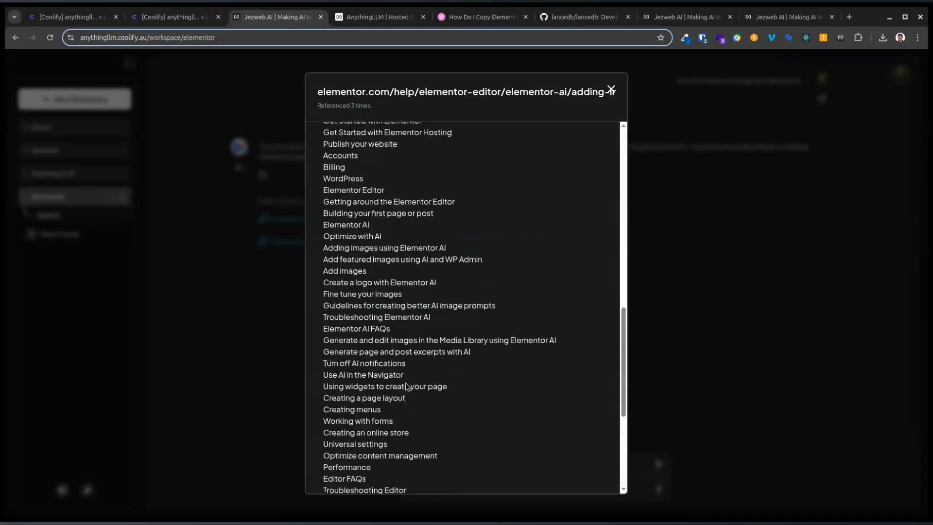
scroll(406, 384, "up", 10)
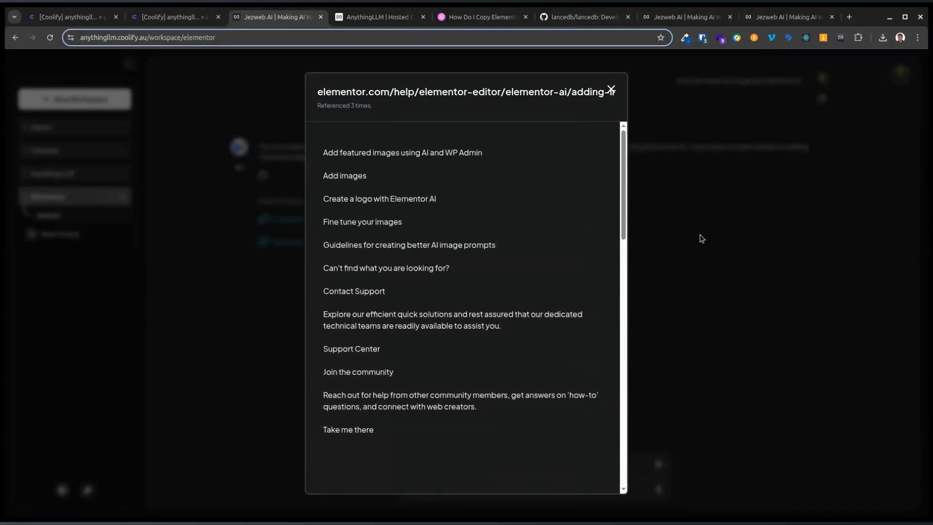
left_click(611, 89)
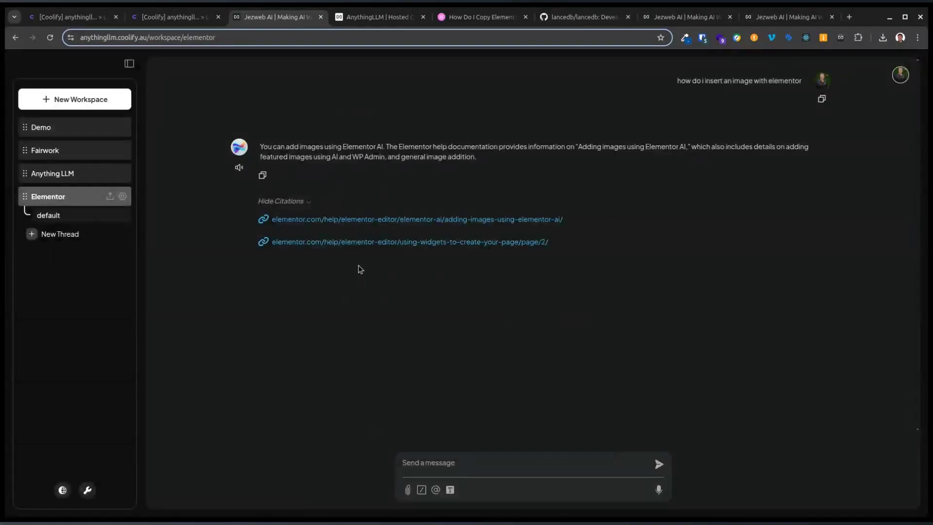
Read through the second cited Elementor help page's source text, then close it
left_click(364, 242)
scroll(408, 320, "down", 5)
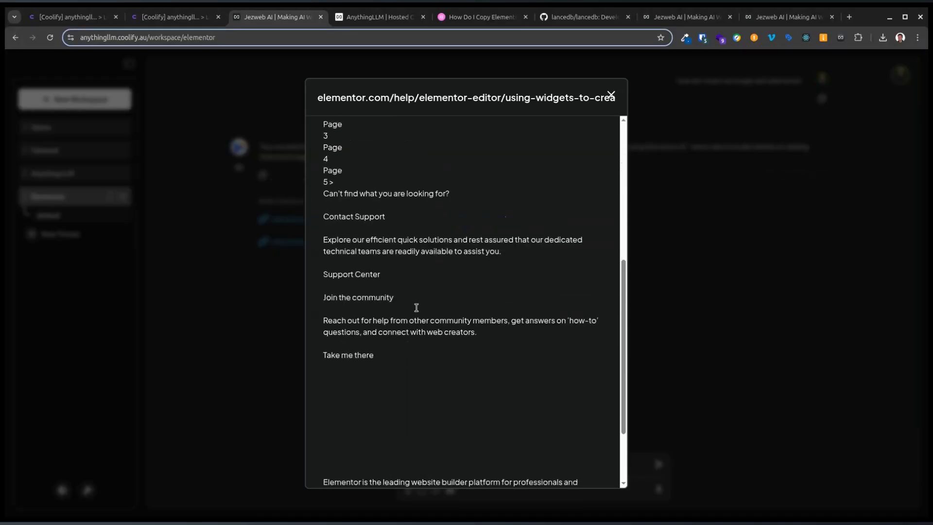
scroll(416, 309, "down", 3)
scroll(418, 302, "up", 8)
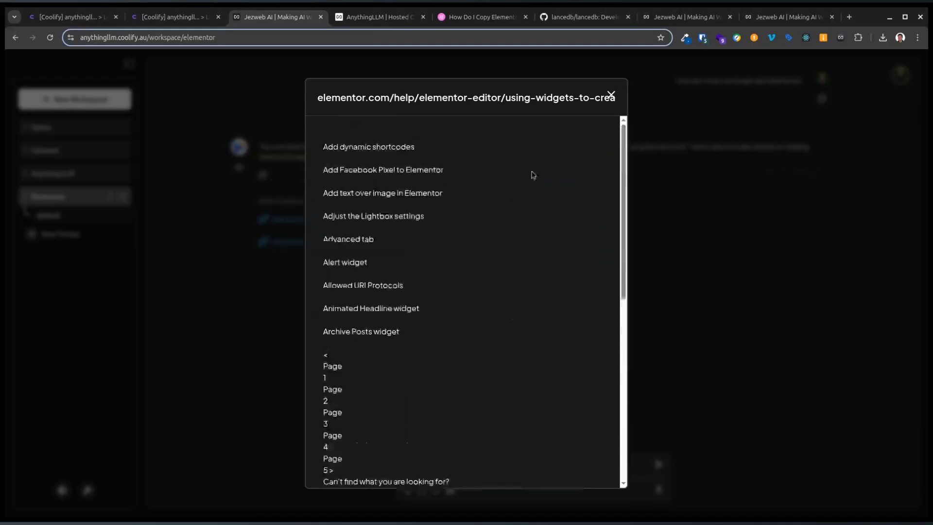
left_click(609, 95)
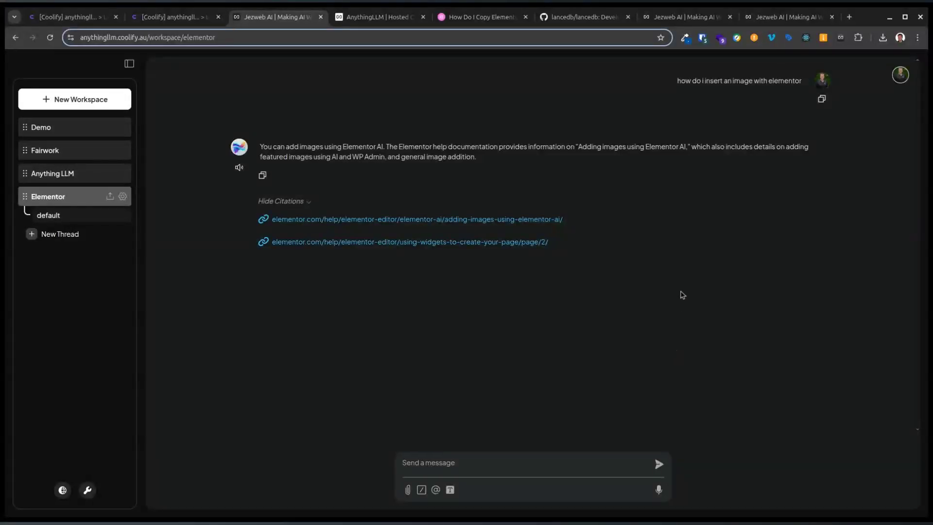
mouse_move(720, 224)
View the Elementor workspace's Chat Settings: provider, chat mode, history 20, temperature 0.7
left_click(123, 196)
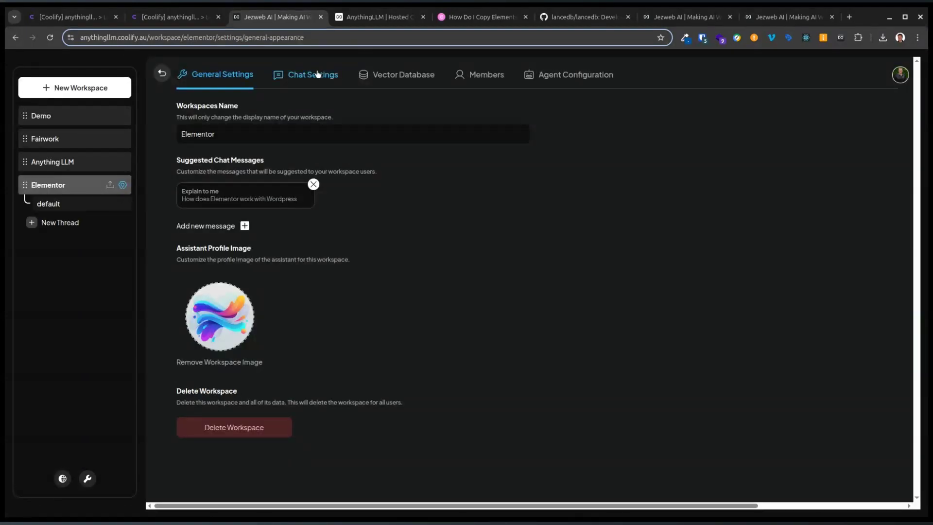
left_click(317, 74)
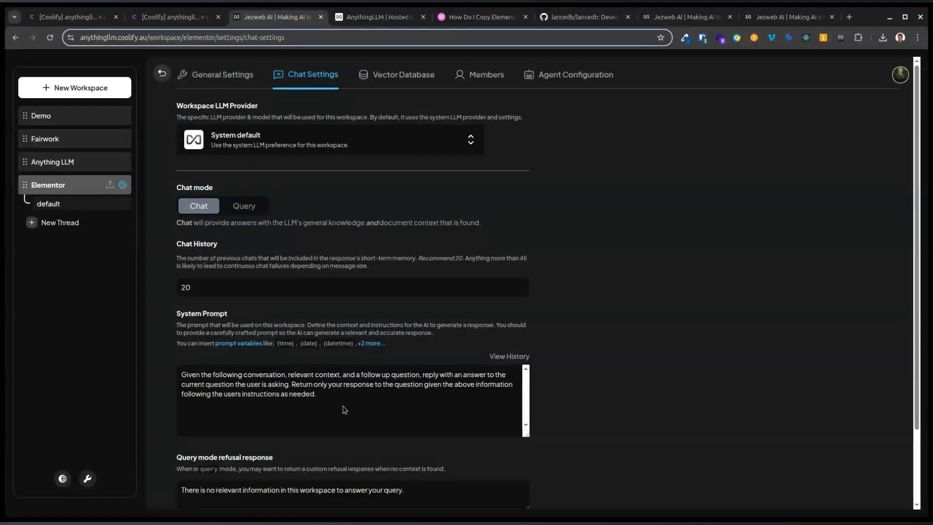
scroll(358, 405, "down", 2)
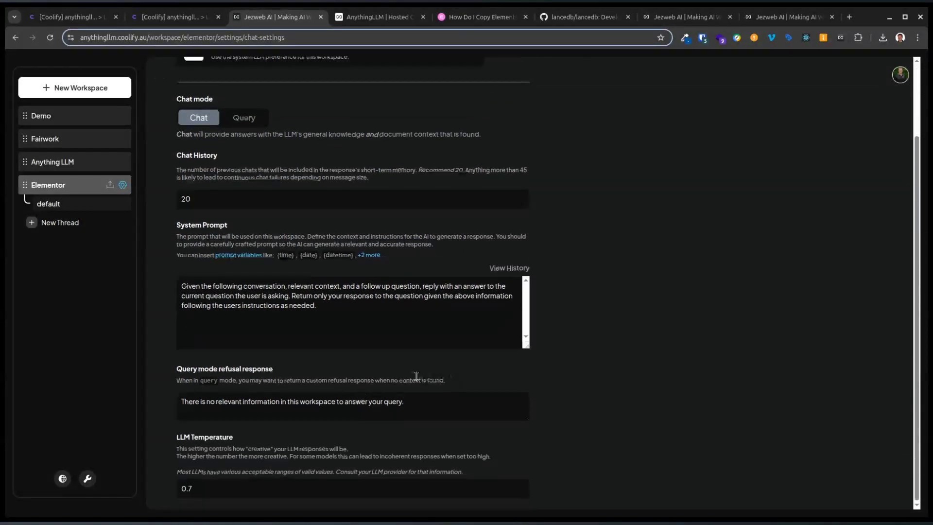
scroll(519, 367, "up", 2)
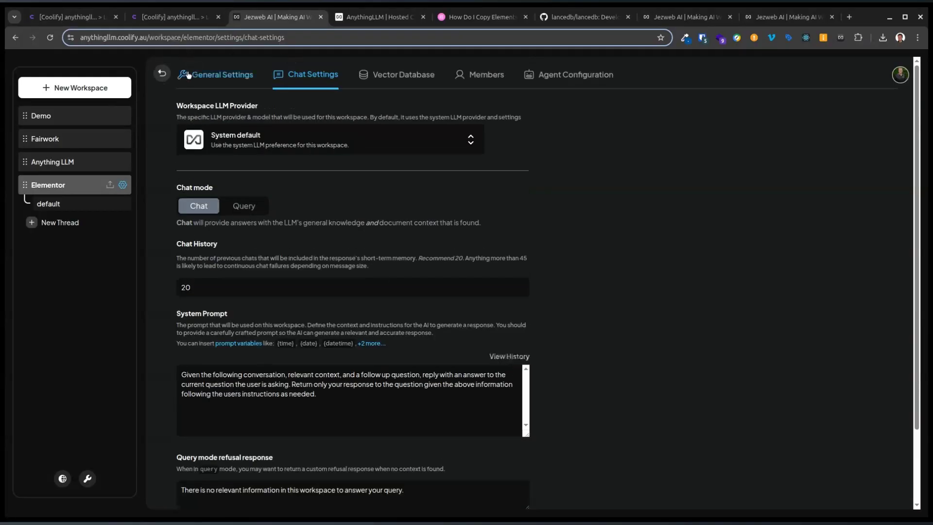
Return to the Elementor chat and list the image answer's two cited elementor.com pages
left_click(162, 73)
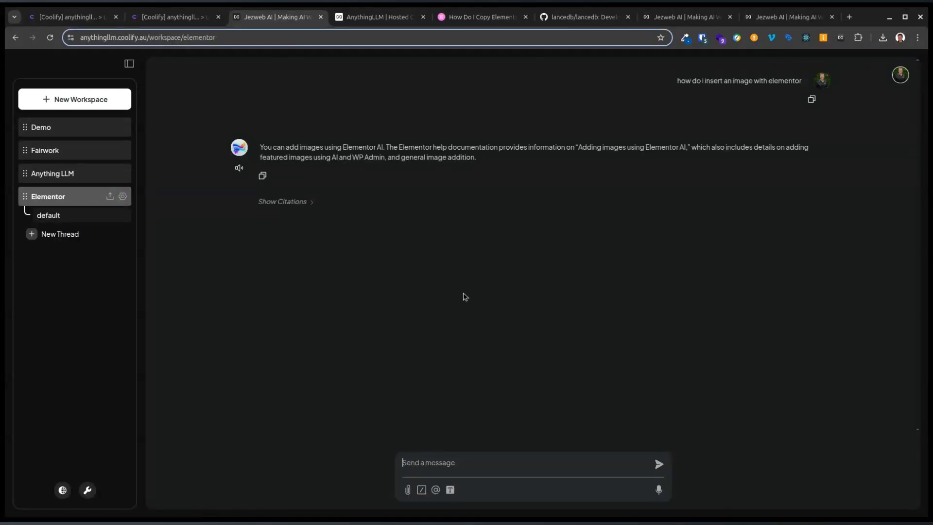
left_click(281, 204)
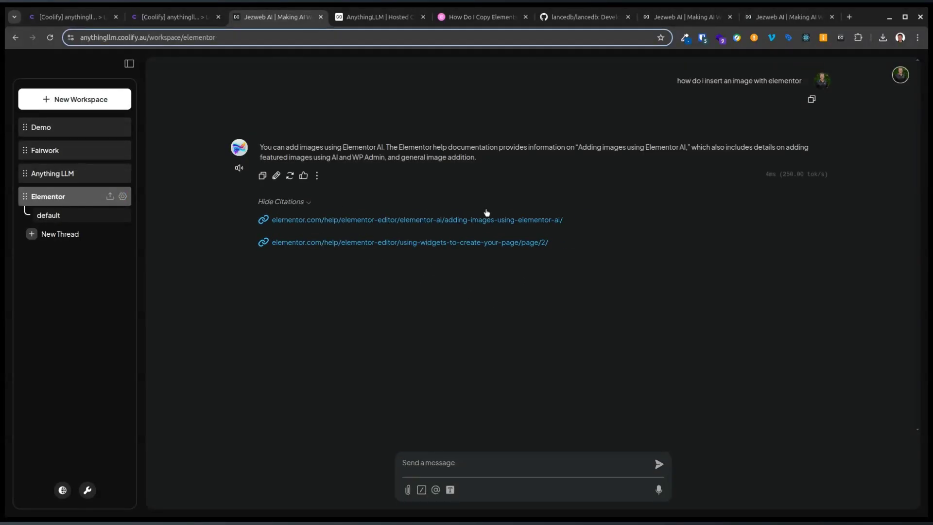